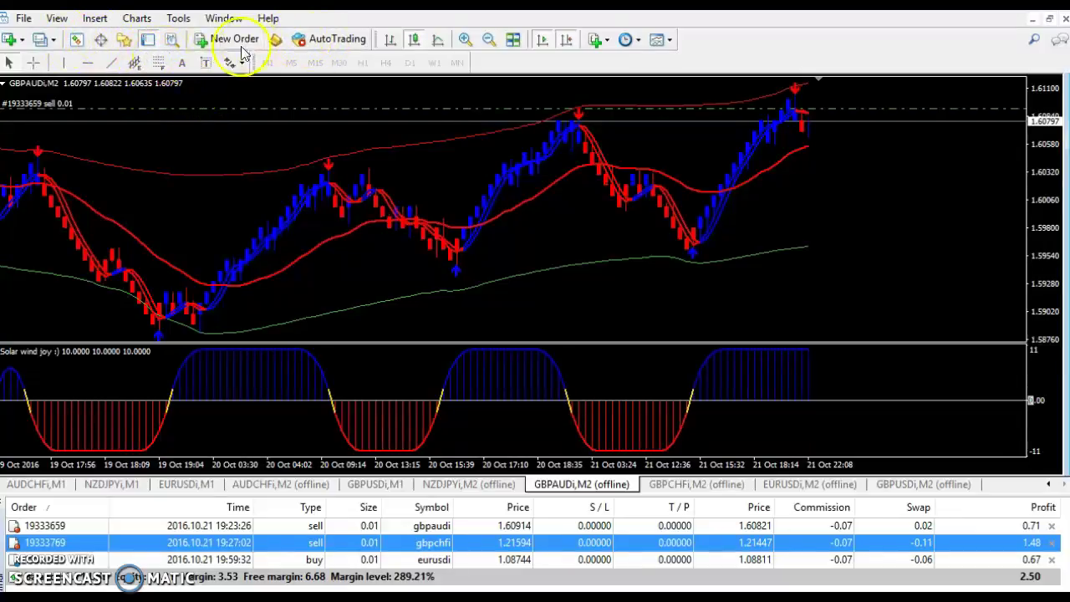
Step: Launch MetaEditor from the toolbar, close it, then reopen it over the GBPAUD chart
{"action": "left_click", "coordinate": [270, 40]}
{"action": "mouse_move", "coordinate": [292, 45]}
{"action": "left_mouse_down"}
{"action": "mouse_move", "coordinate": [310, 114]}
{"action": "mouse_move", "coordinate": [291, 46]}
{"action": "mouse_move", "coordinate": [301, 30]}
{"action": "left_mouse_up"}
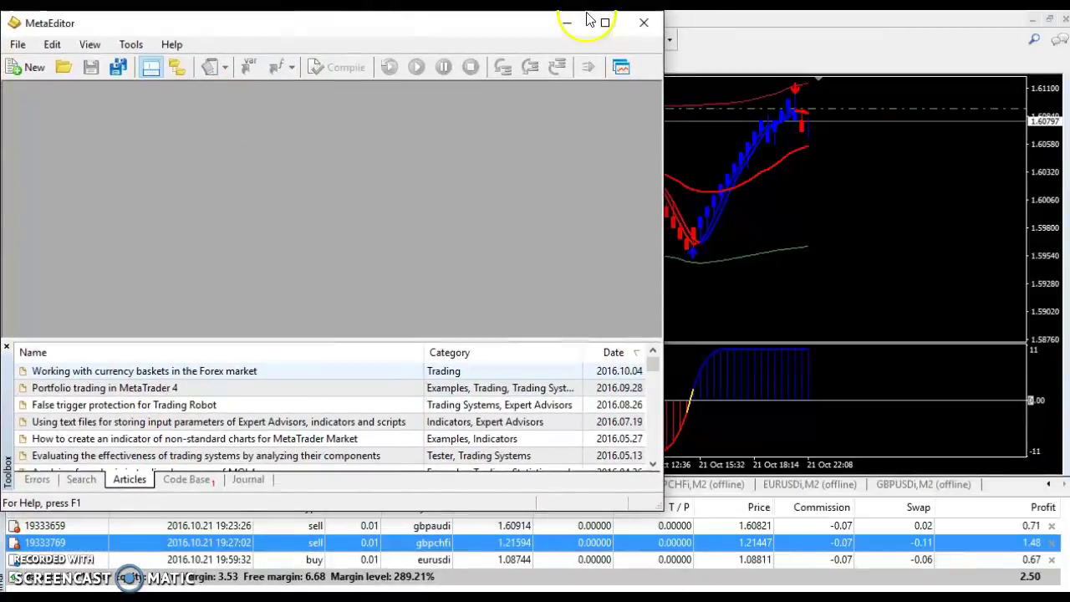
{"action": "left_click", "coordinate": [643, 22]}
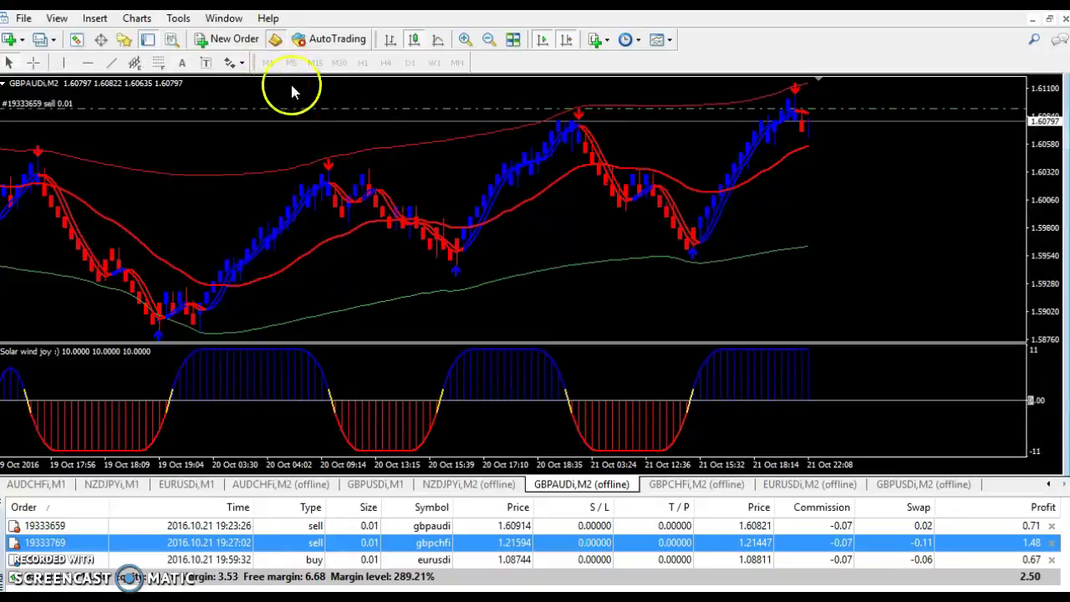
{"action": "left_click", "coordinate": [281, 41]}
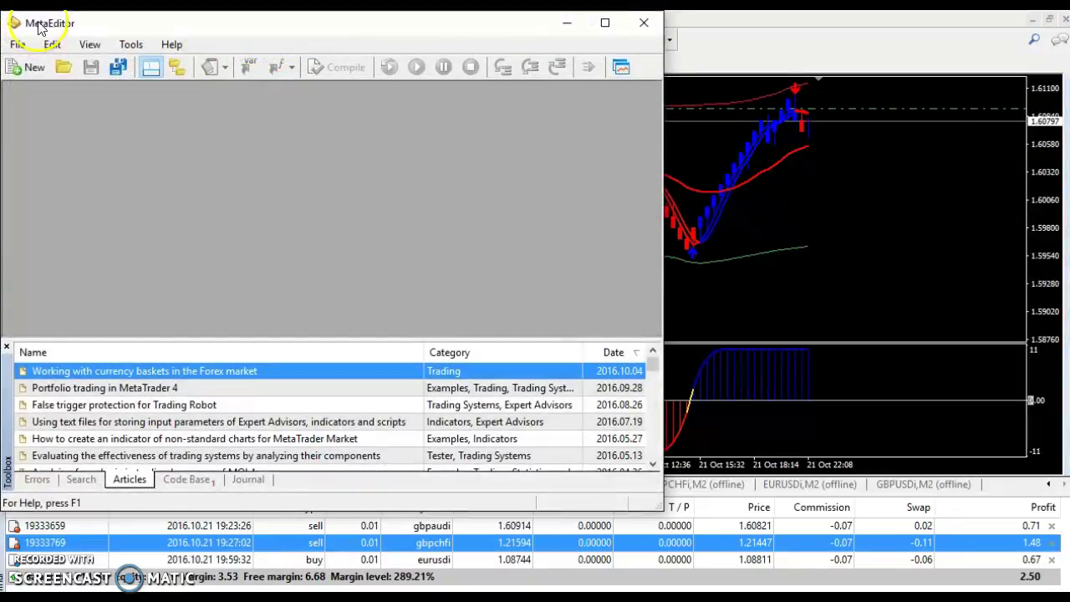
Step: Open the terminal's data folder from MetaEditor's File menu and browse into MQL4\Experts
{"action": "left_click", "coordinate": [18, 47]}
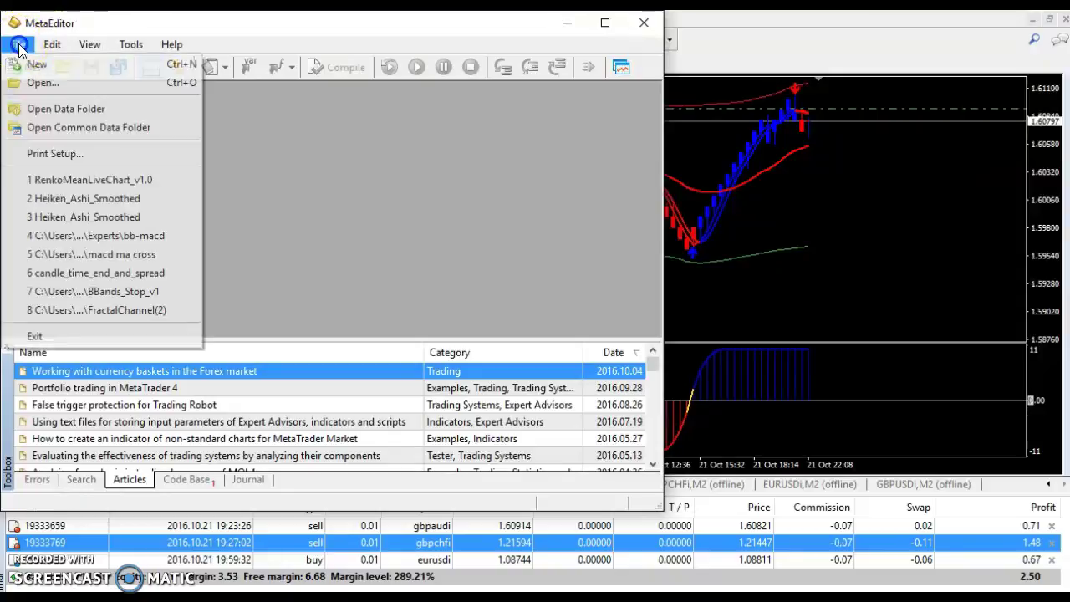
{"action": "left_click", "coordinate": [51, 116]}
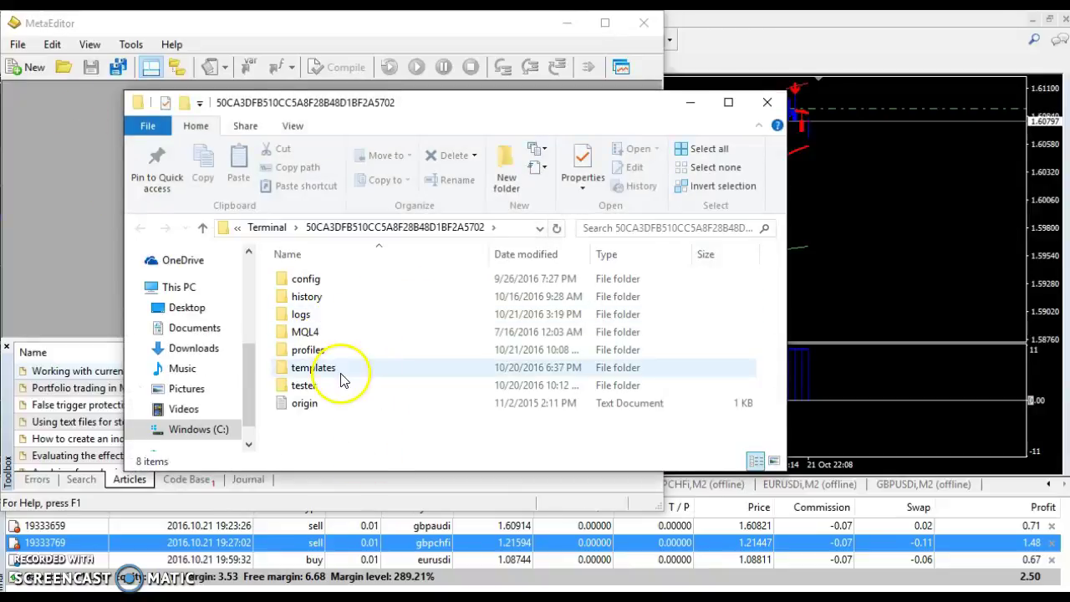
{"action": "double_click", "coordinate": [326, 335]}
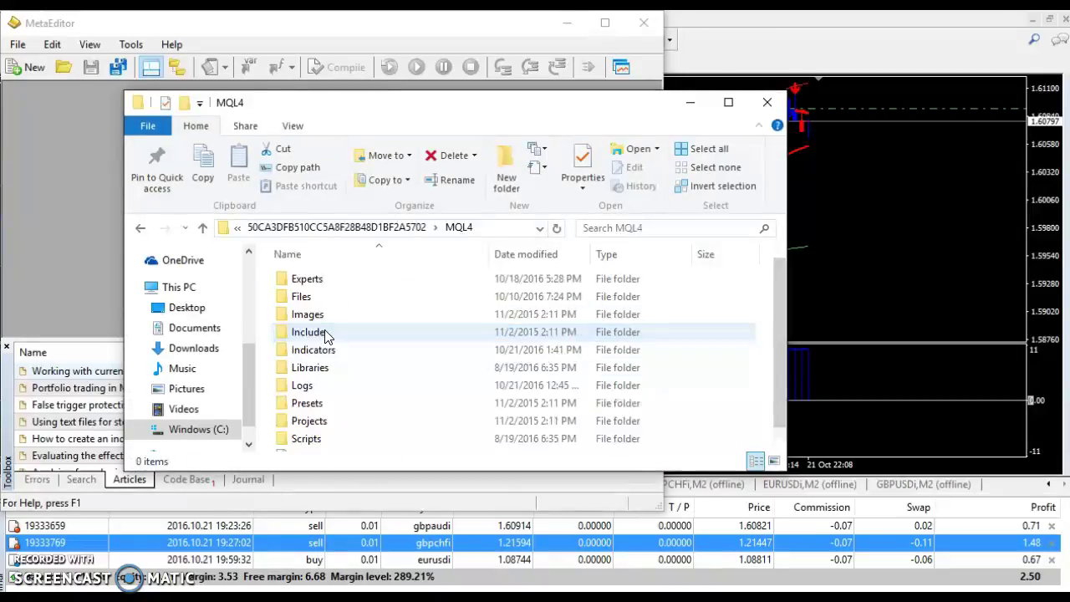
{"action": "left_click", "coordinate": [349, 282]}
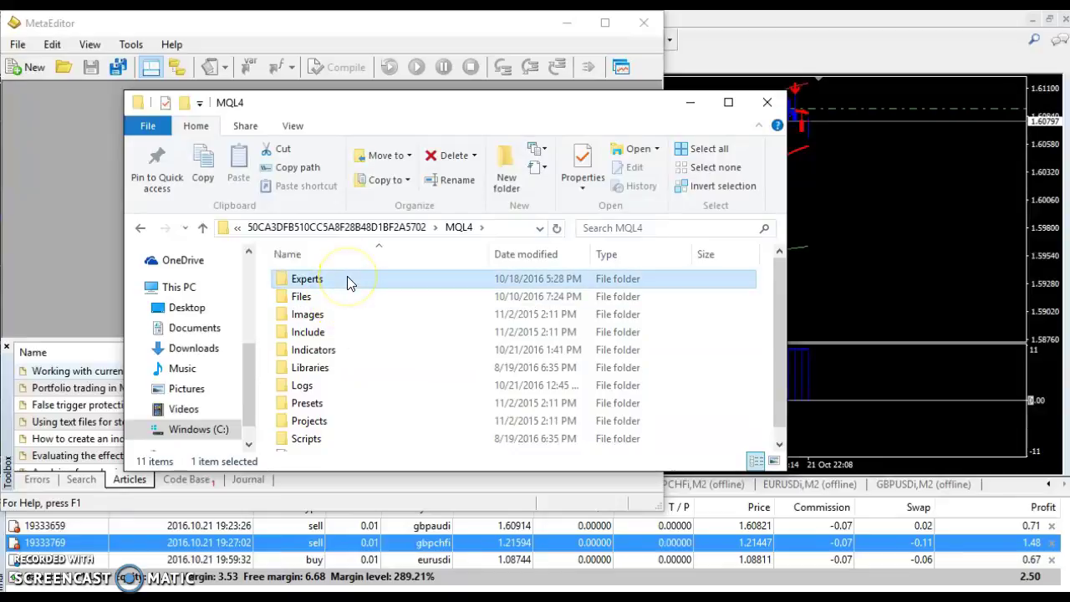
{"action": "double_click", "coordinate": [350, 283]}
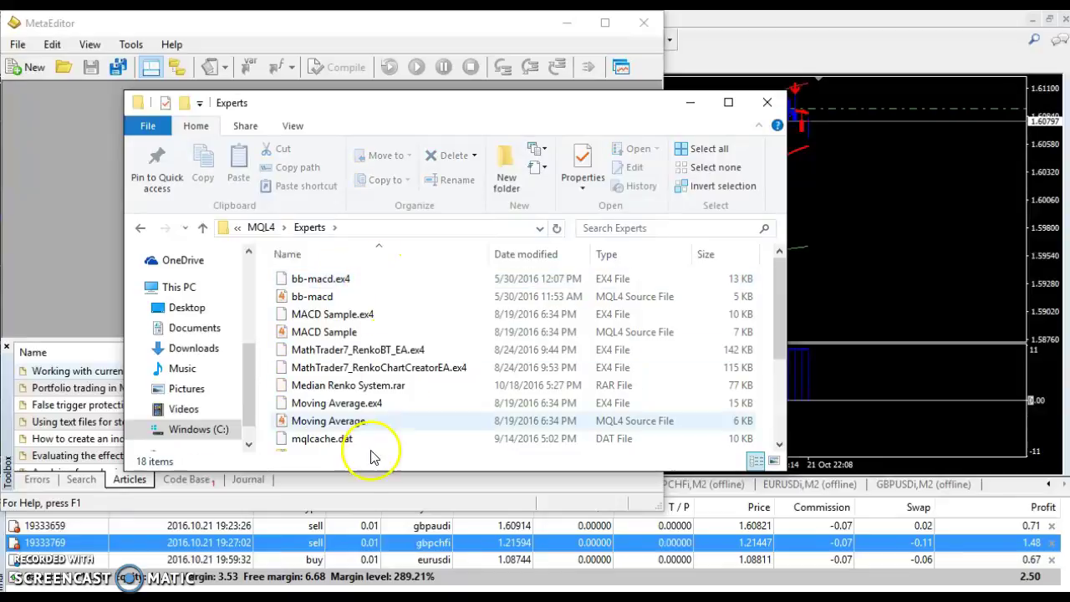
{"action": "scroll", "coordinate": [346, 351], "scroll_direction": "down", "scroll_amount": 2}
{"action": "scroll", "coordinate": [351, 358], "scroll_direction": "up", "scroll_amount": 2}
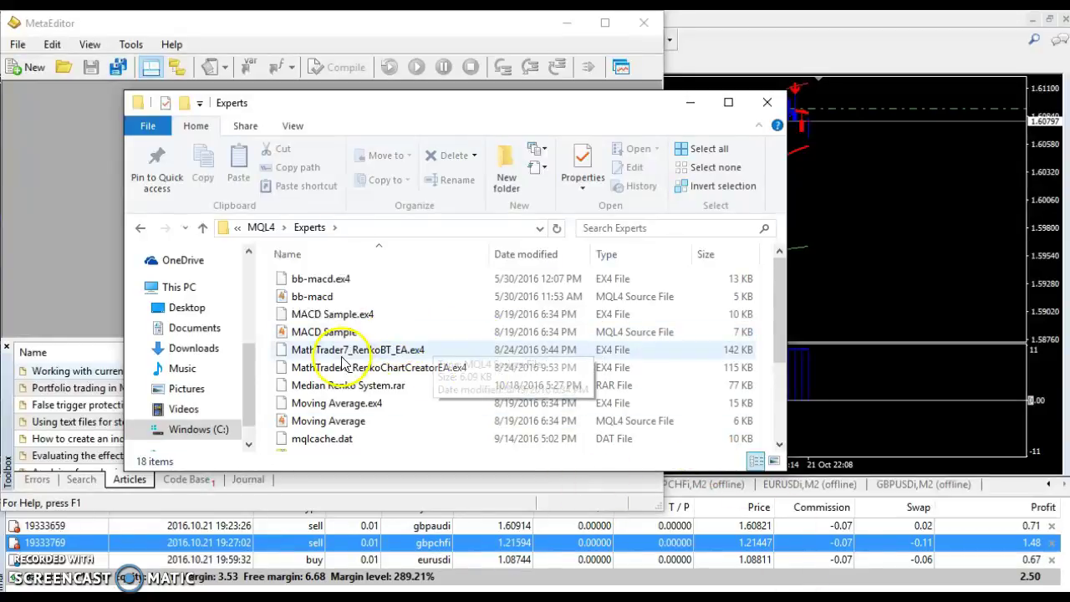
Step: Go back to MQL4, open the Indicators folder and select #MTF Stochastic v2.0
{"action": "left_click", "coordinate": [140, 232]}
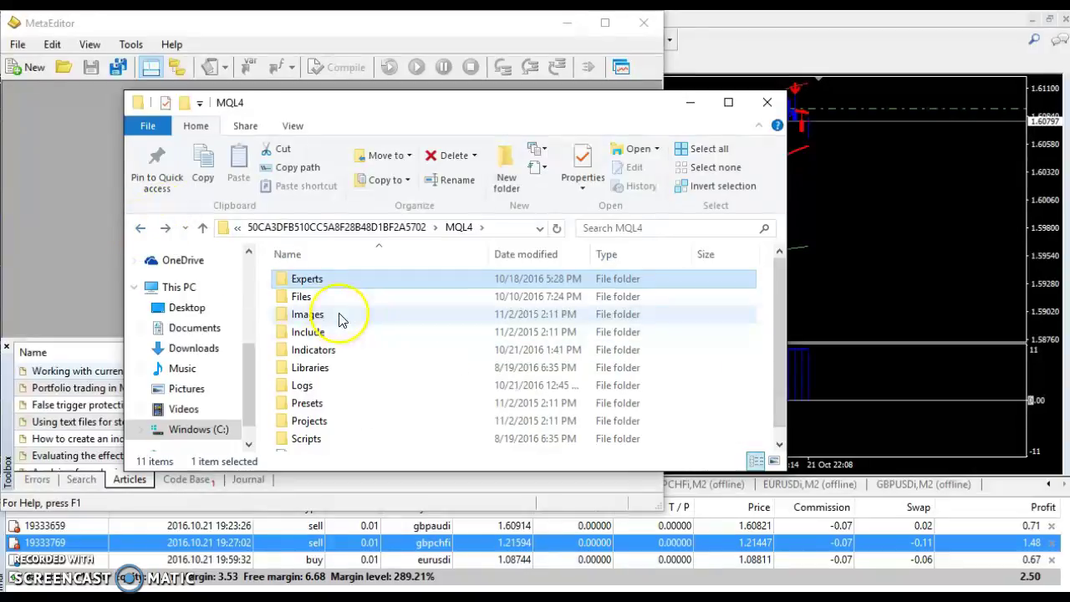
{"action": "double_click", "coordinate": [330, 355]}
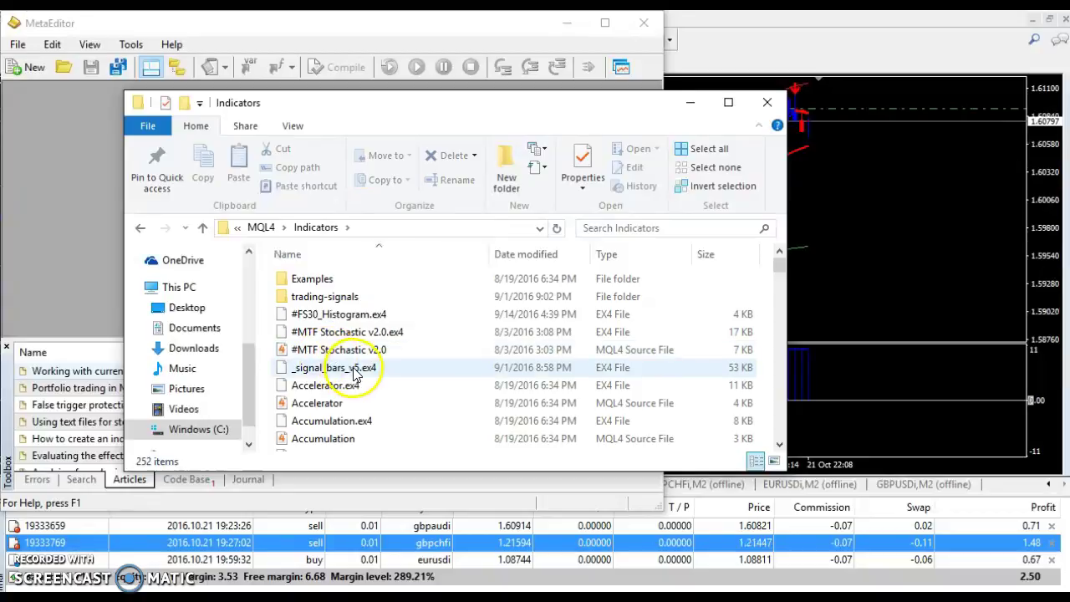
{"action": "scroll", "coordinate": [400, 342], "scroll_direction": "down", "scroll_amount": 2}
{"action": "scroll", "coordinate": [400, 341], "scroll_direction": "up", "scroll_amount": 2}
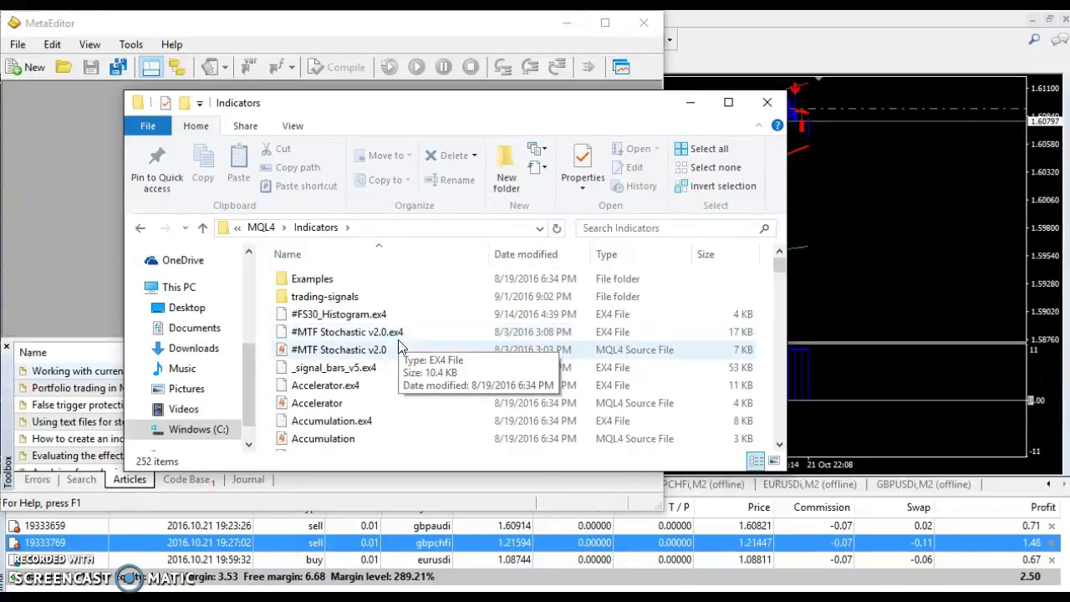
{"action": "left_click", "coordinate": [500, 345]}
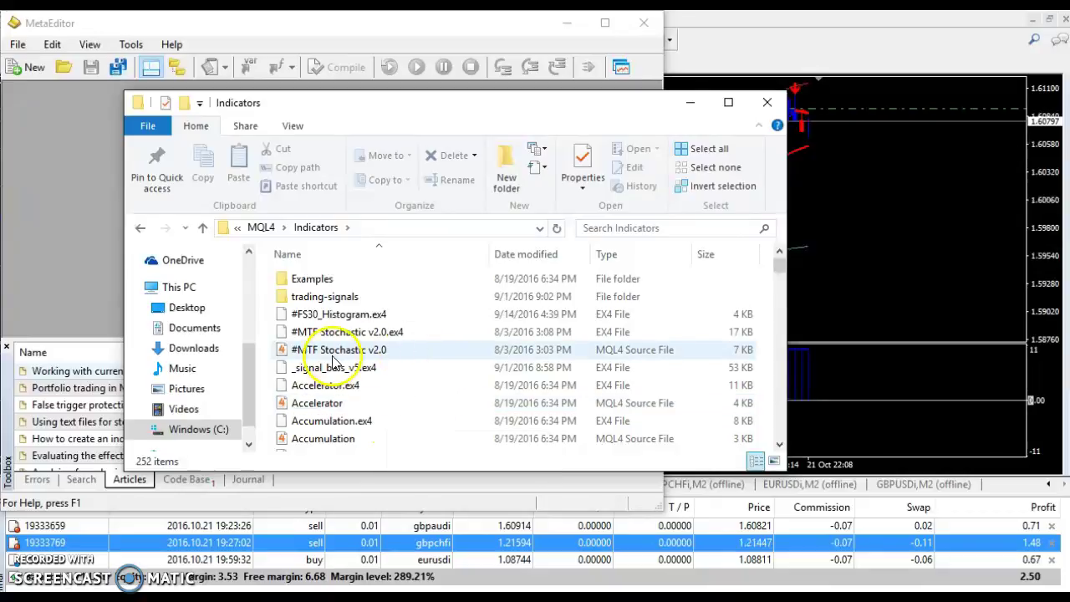
Step: Close the Indicators folder window and MetaEditor, and show the Navigator panel
{"action": "left_click", "coordinate": [765, 101]}
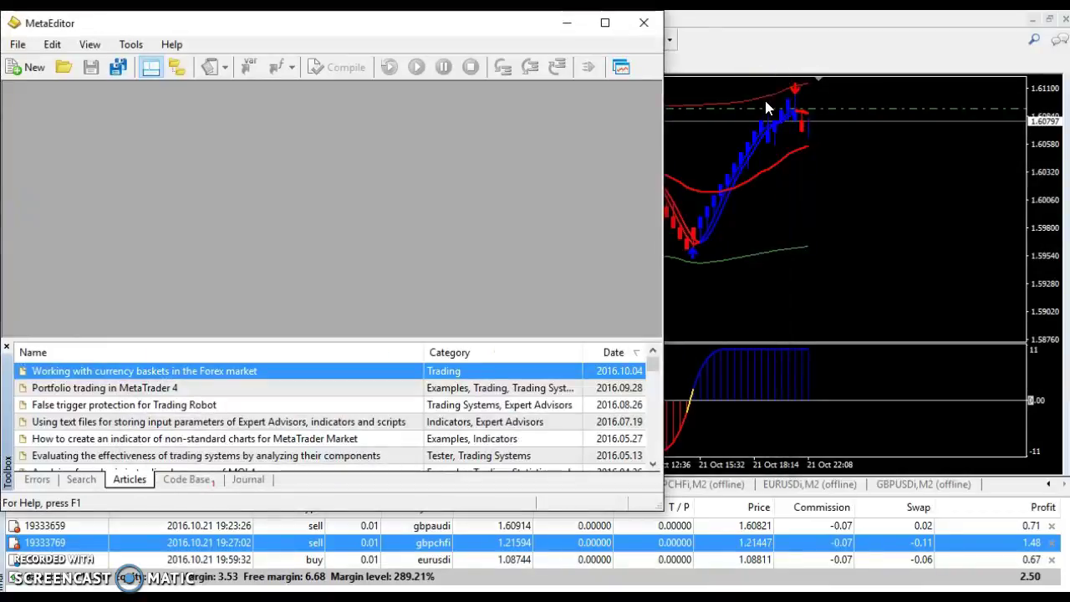
{"action": "left_click", "coordinate": [649, 23]}
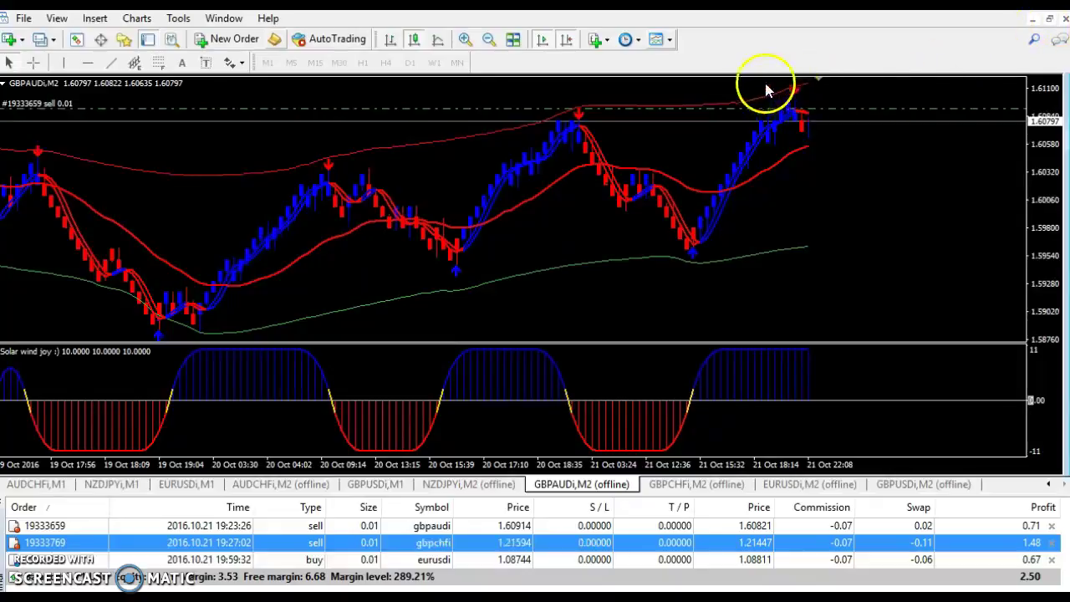
{"action": "left_click", "coordinate": [126, 42]}
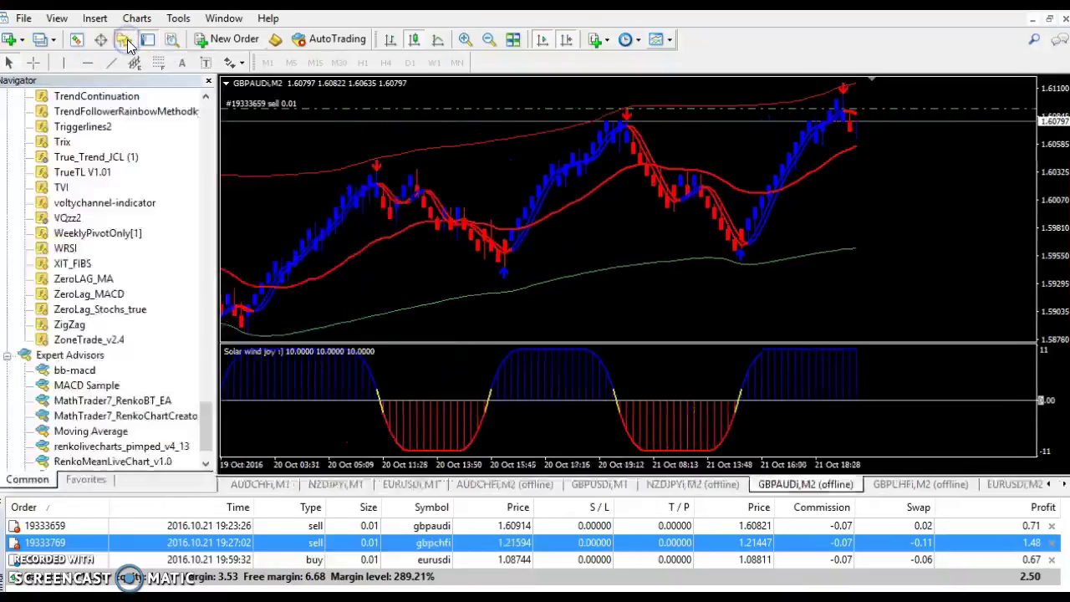
Step: Collapse the Expert Advisors, Bill Williams, Volumes, Oscillators and Indicators groups in the Navigator
{"action": "scroll", "coordinate": [127, 209], "scroll_direction": "down", "scroll_amount": 1}
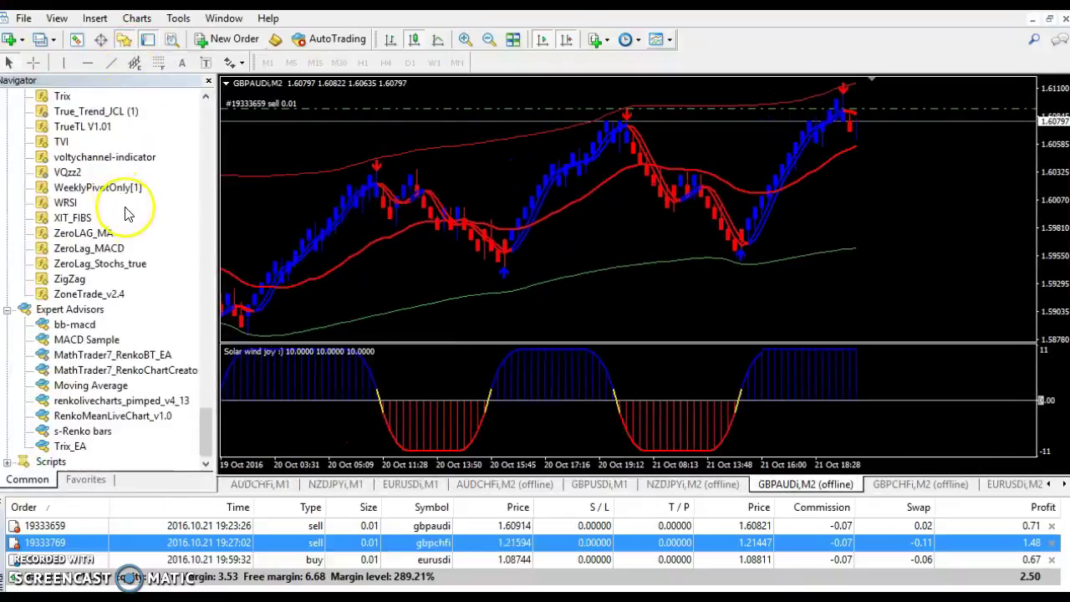
{"action": "left_click", "coordinate": [8, 310]}
{"action": "scroll", "coordinate": [16, 167], "scroll_direction": "up", "scroll_amount": 20}
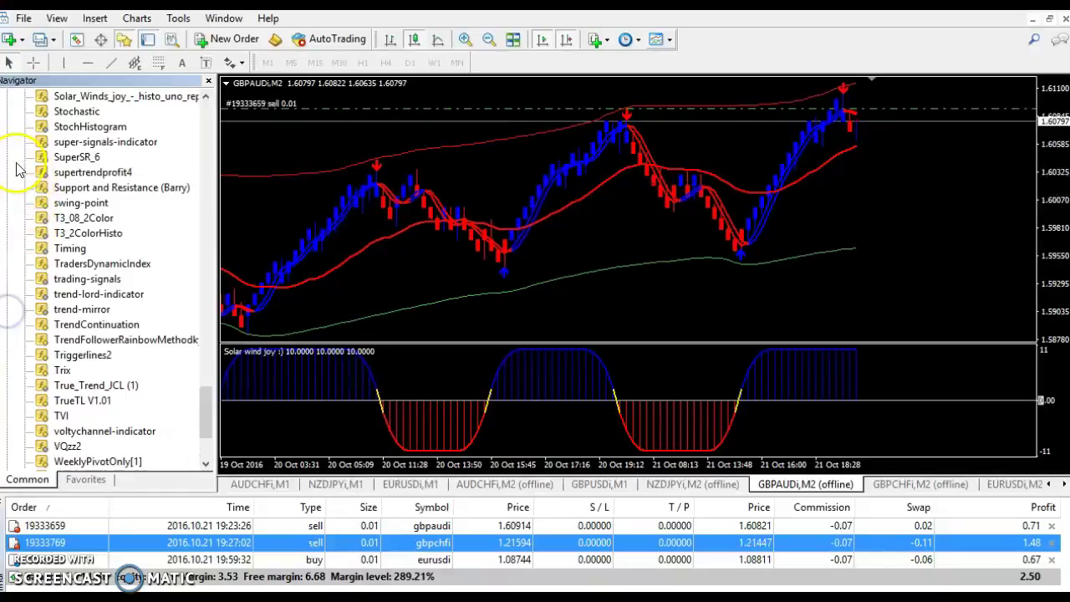
{"action": "scroll", "coordinate": [18, 170], "scroll_direction": "up", "scroll_amount": 20}
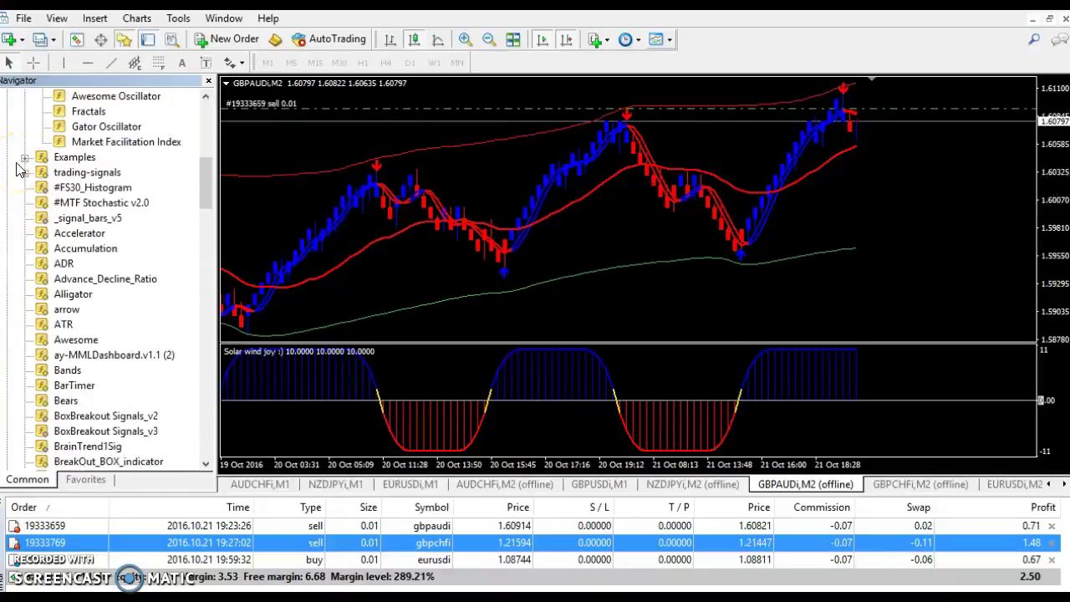
{"action": "left_click", "coordinate": [24, 233]}
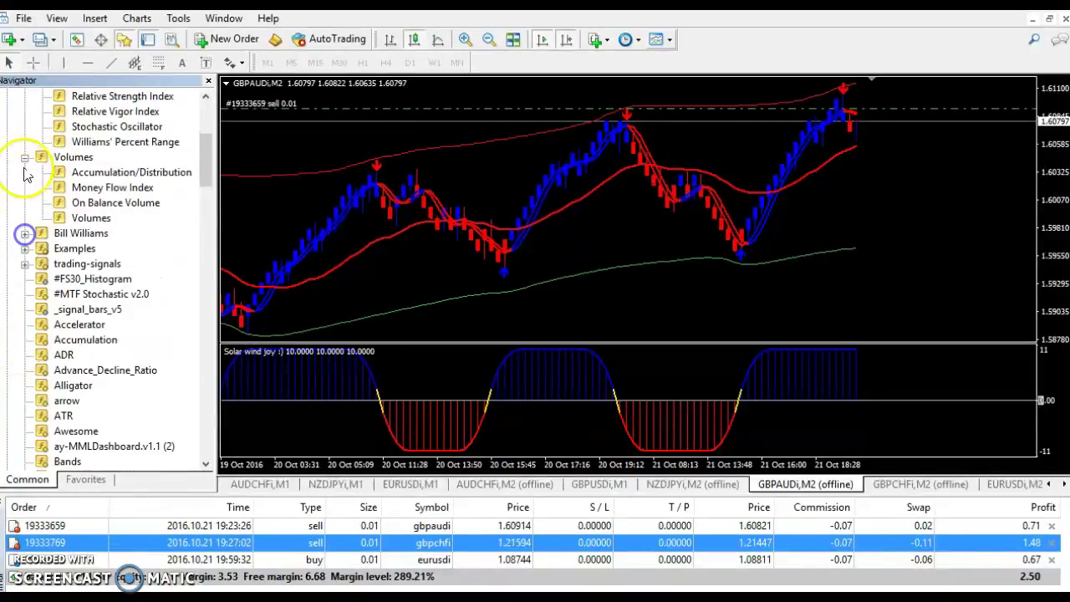
{"action": "left_click", "coordinate": [24, 157]}
{"action": "scroll", "coordinate": [46, 147], "scroll_direction": "up", "scroll_amount": 4}
{"action": "scroll", "coordinate": [46, 146], "scroll_direction": "up", "scroll_amount": 1}
{"action": "left_click", "coordinate": [25, 157]}
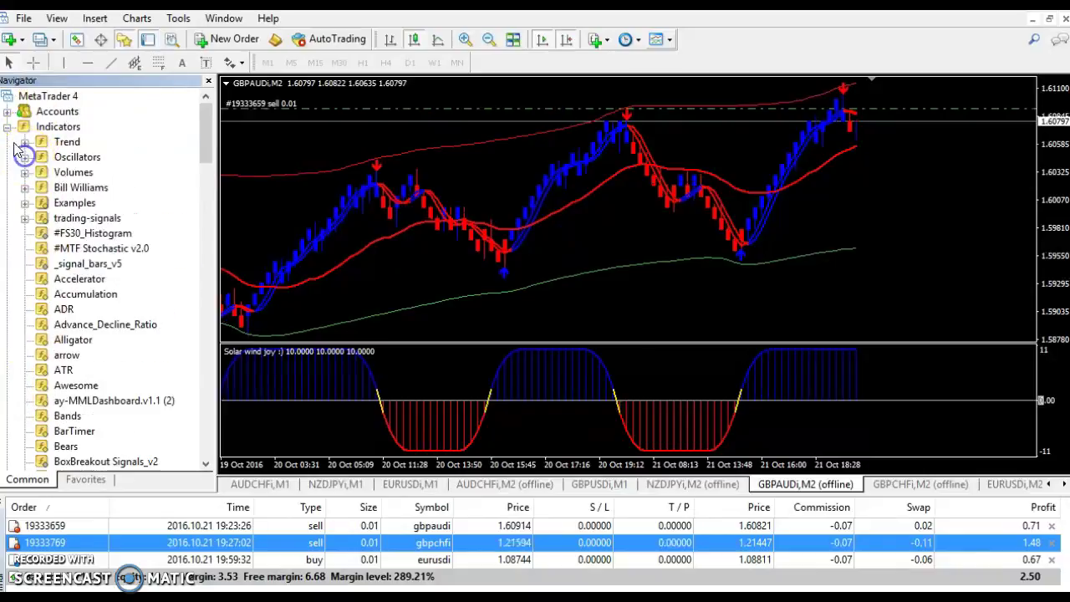
{"action": "left_click", "coordinate": [6, 126]}
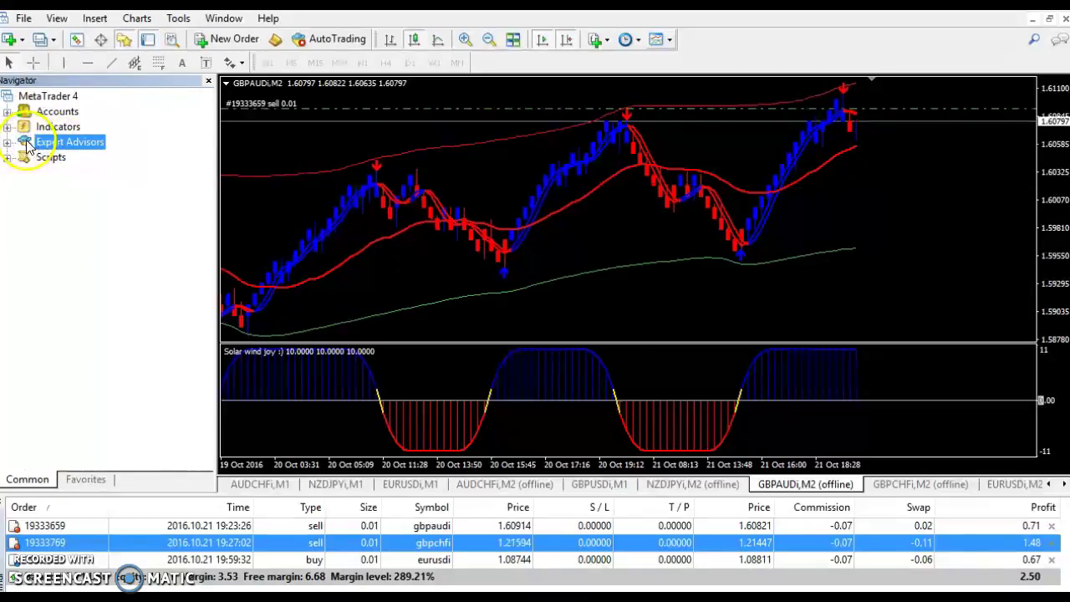
Step: Drag renkolivecharts_pimped_v4_13 from Expert Advisors onto the AUDCHF,M1 chart and show that chart
{"action": "left_click", "coordinate": [6, 143]}
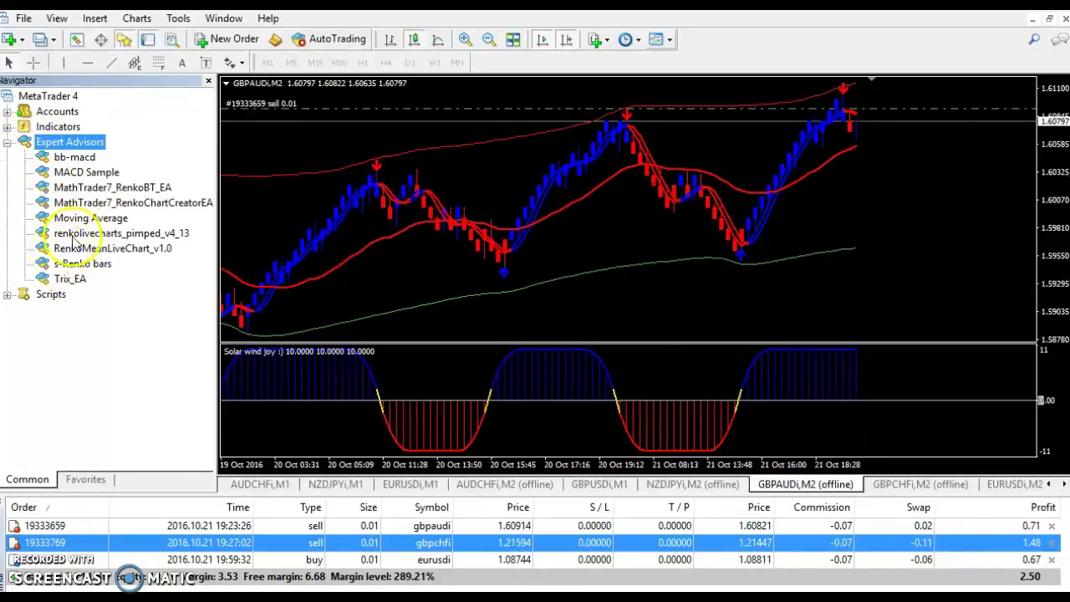
{"action": "left_click_drag", "start_coordinate": [94, 234], "coordinate": [96, 254]}
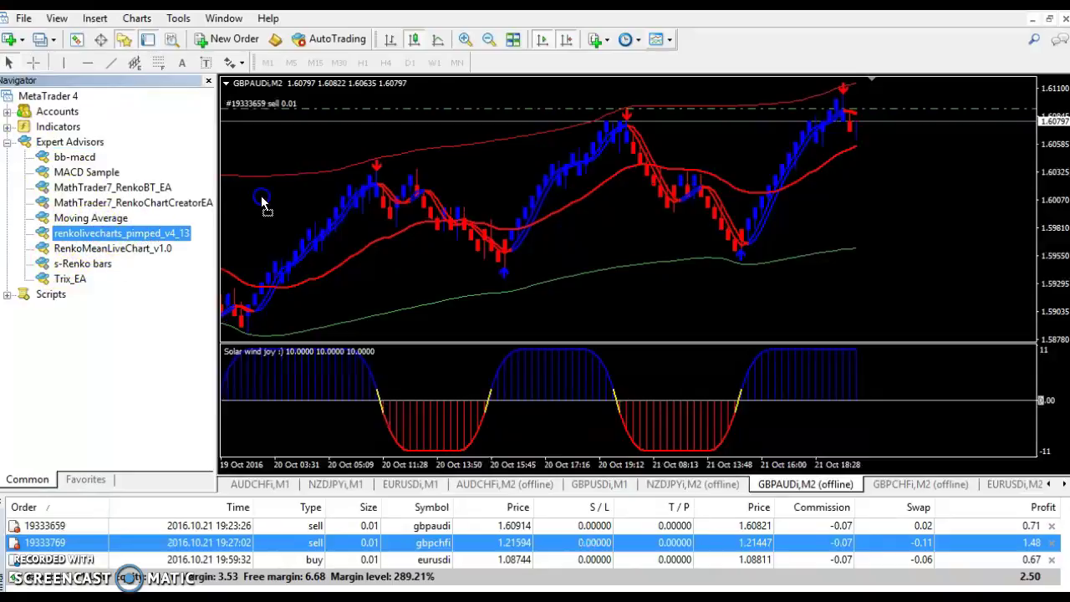
{"action": "left_click_drag", "start_coordinate": [304, 209], "coordinate": [201, 235]}
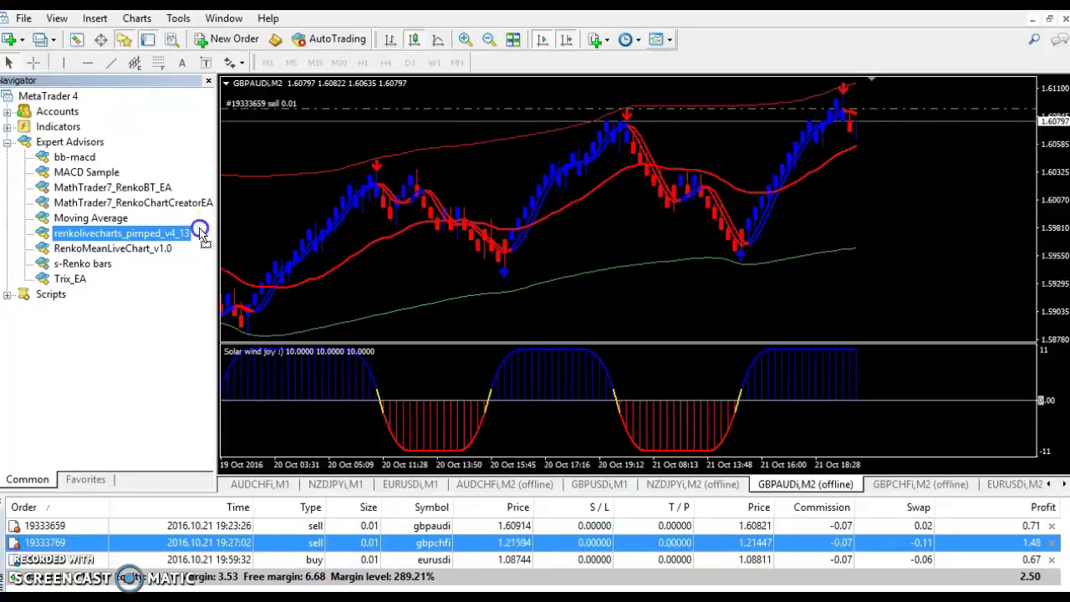
{"action": "left_click_drag", "start_coordinate": [130, 230], "coordinate": [227, 454]}
{"action": "left_click", "coordinate": [287, 486]}
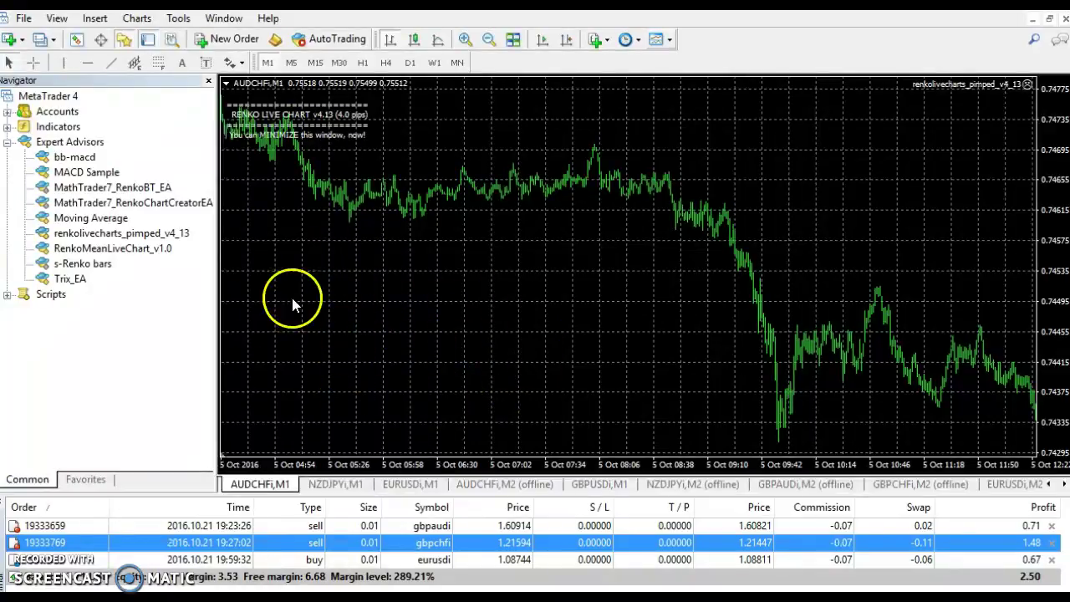
Step: Locate AUDCHFi,M2 in the Open Offline list, then switch to the AUDCHFi,M2 (offline) chart tab
{"action": "left_click", "coordinate": [12, 20]}
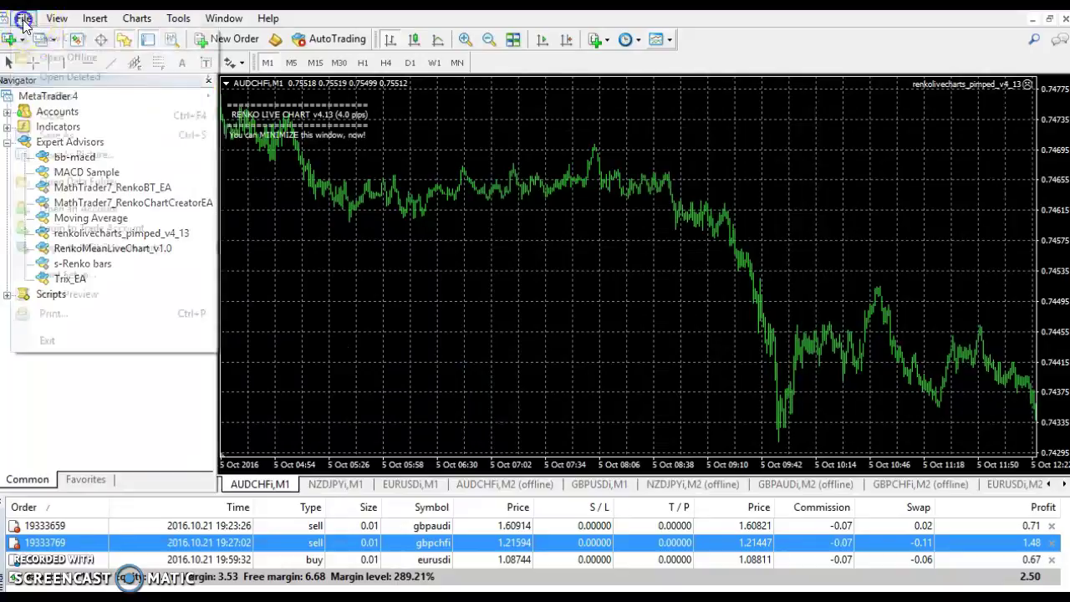
{"action": "left_click", "coordinate": [66, 58]}
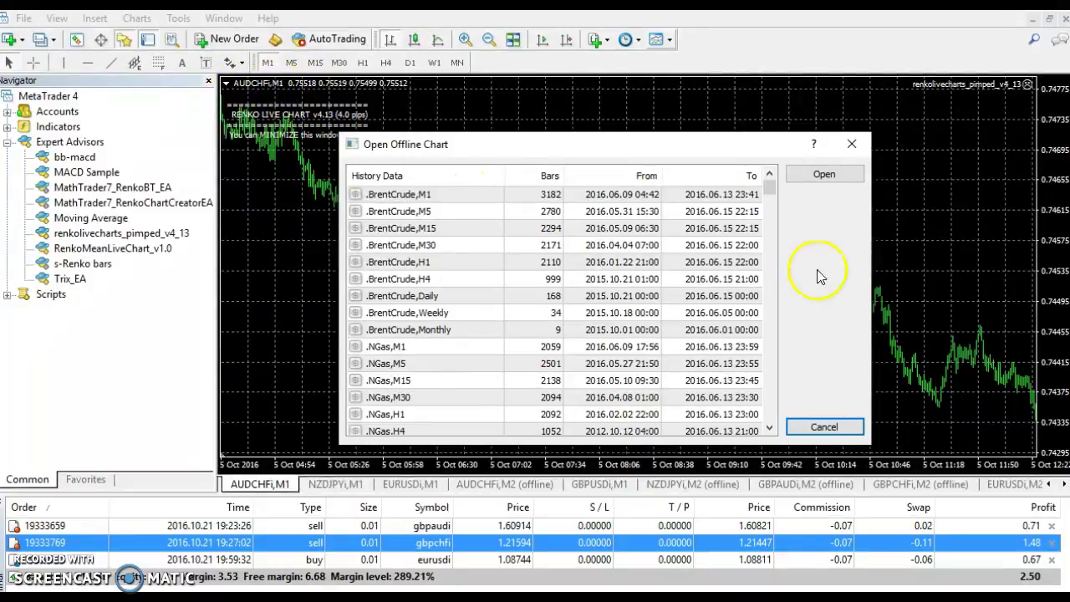
{"action": "mouse_move", "coordinate": [770, 198]}
{"action": "left_mouse_down"}
{"action": "mouse_move", "coordinate": [770, 232]}
{"action": "mouse_move", "coordinate": [772, 216]}
{"action": "left_mouse_up"}
{"action": "left_click", "coordinate": [467, 279]}
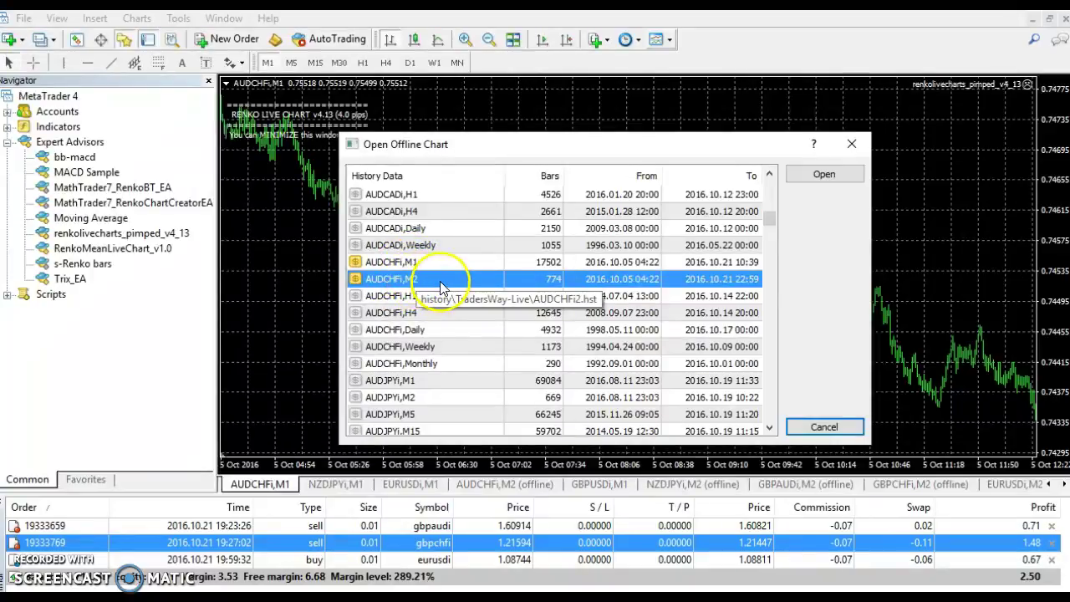
{"action": "left_click", "coordinate": [852, 145]}
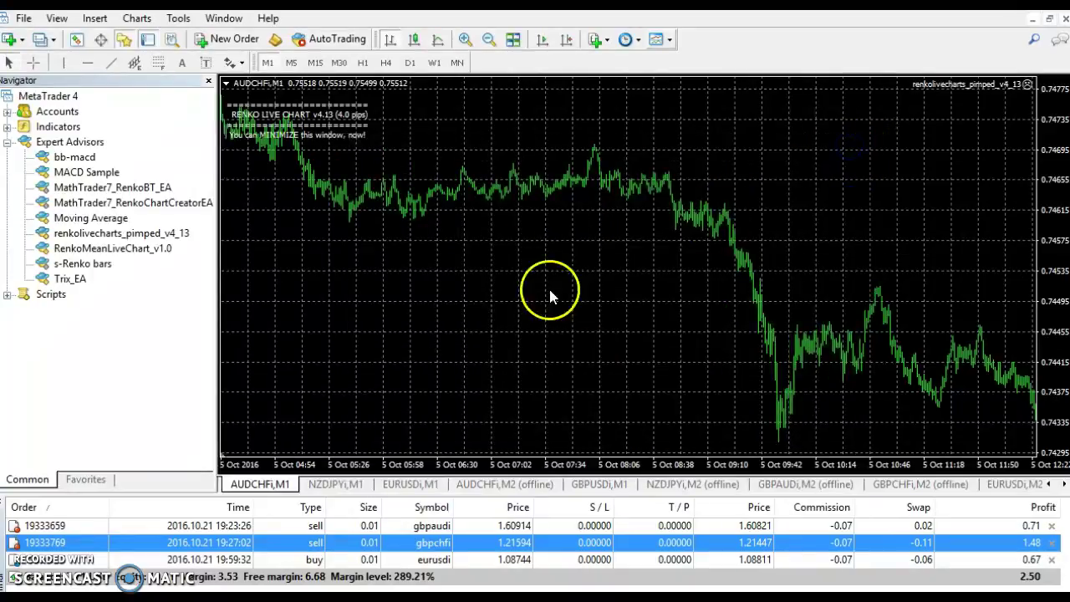
{"action": "left_click", "coordinate": [544, 484]}
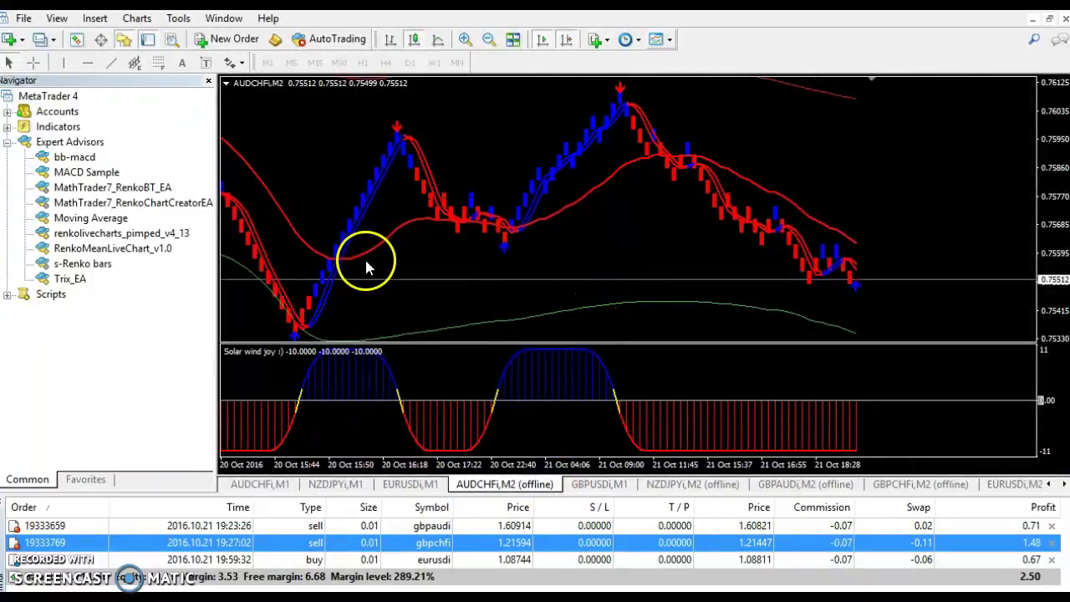
Step: Browse the Indicators list, including Accumulation and ay-MMLDashboard.v1.1 (2), without attaching any, then collapse it
{"action": "left_click", "coordinate": [7, 142]}
{"action": "left_click", "coordinate": [6, 126]}
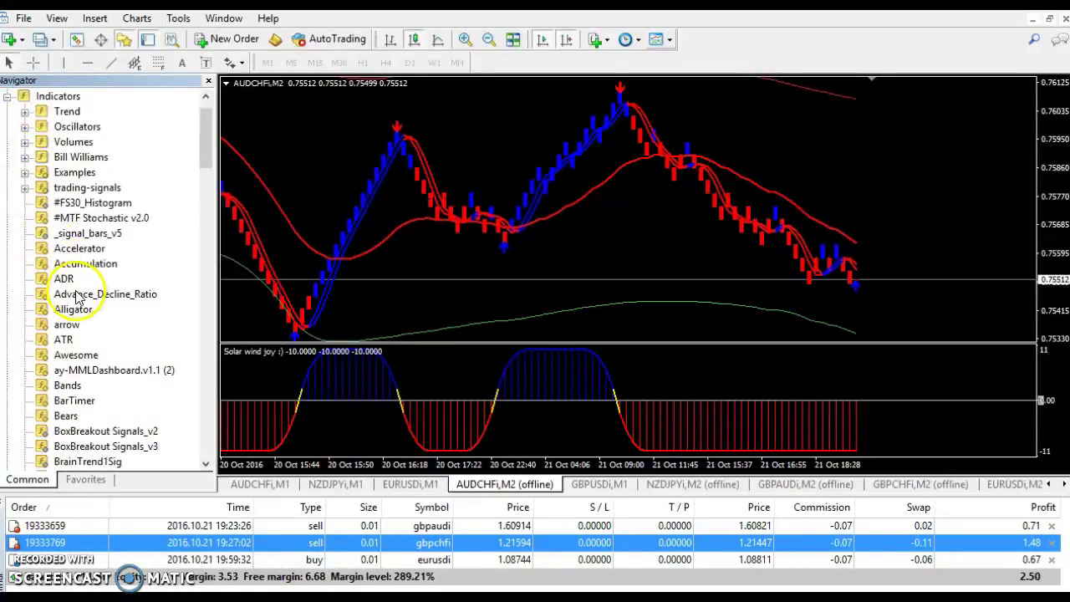
{"action": "mouse_move", "coordinate": [84, 263]}
{"action": "left_mouse_down"}
{"action": "mouse_move", "coordinate": [288, 228]}
{"action": "mouse_move", "coordinate": [86, 246]}
{"action": "left_mouse_up"}
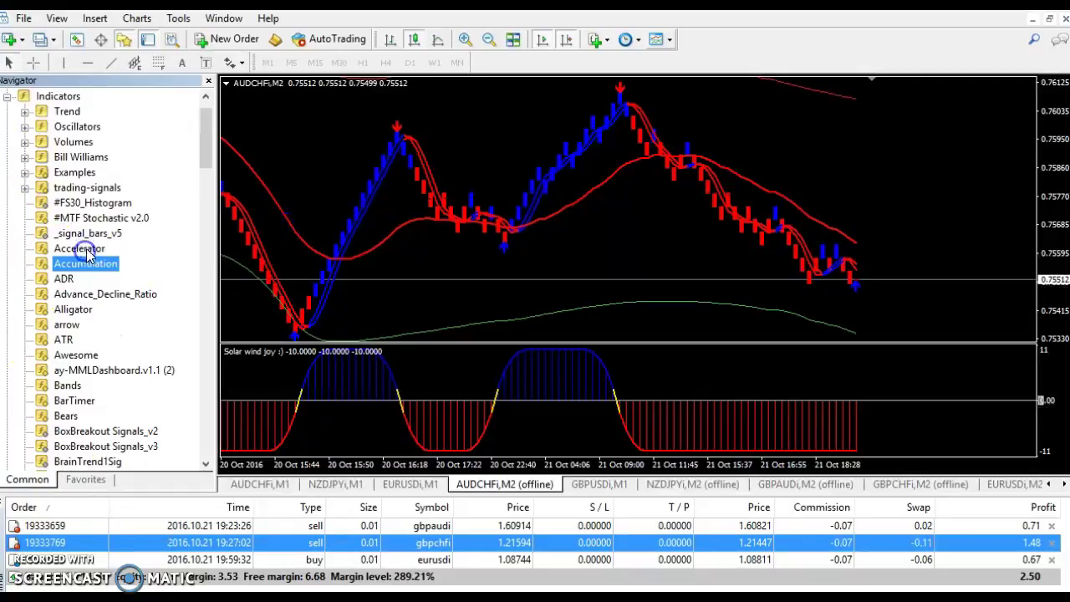
{"action": "left_click", "coordinate": [71, 311]}
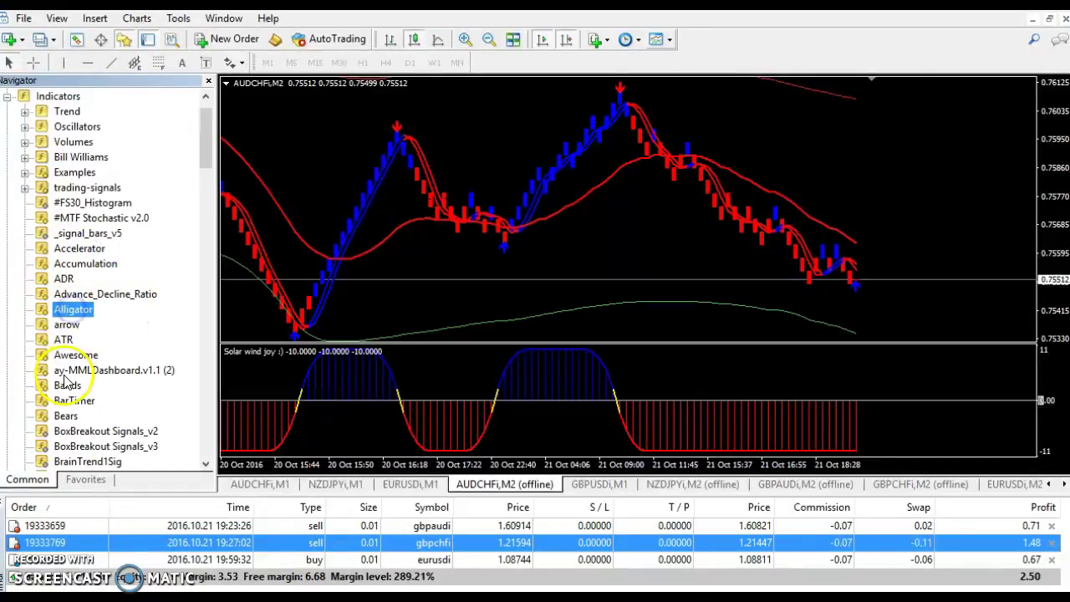
{"action": "left_click", "coordinate": [179, 371]}
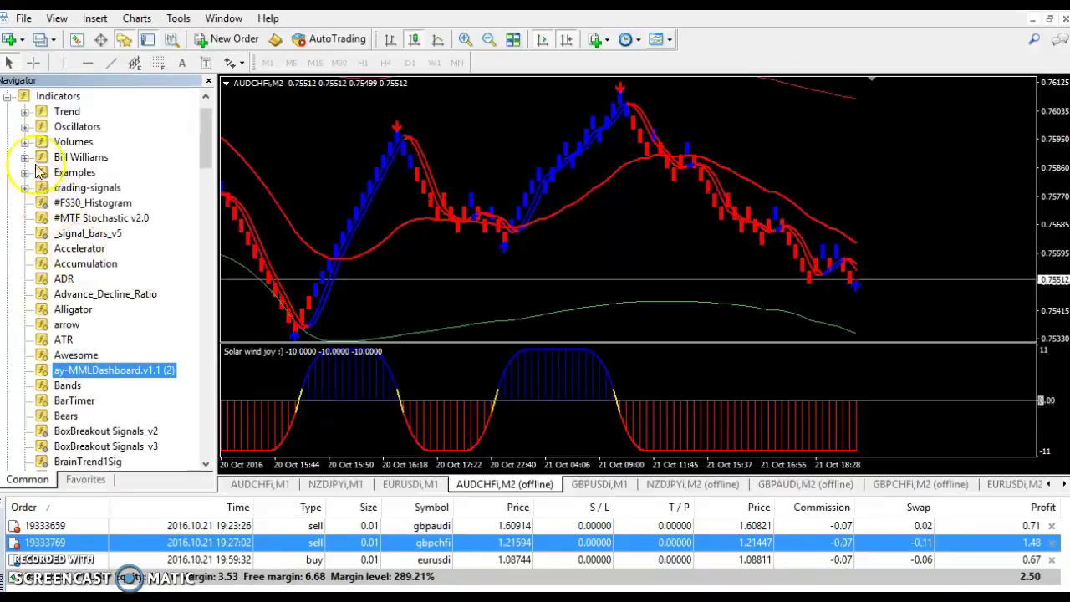
{"action": "left_click", "coordinate": [8, 96]}
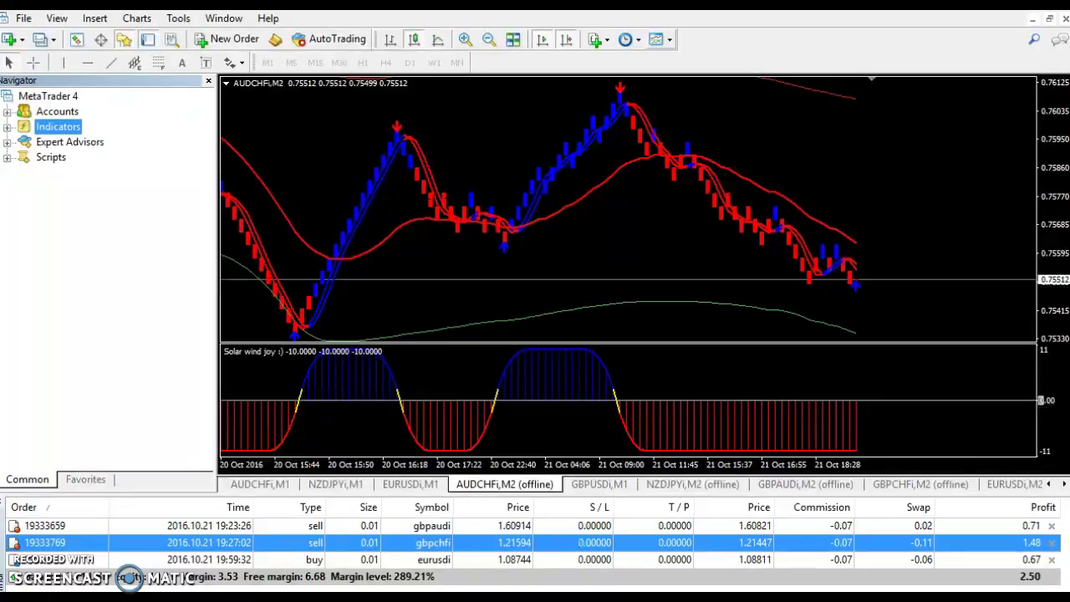
Step: Measure with the crosshair the climb to the sell arrow and the move away from it
{"action": "middle_click", "coordinate": [307, 313]}
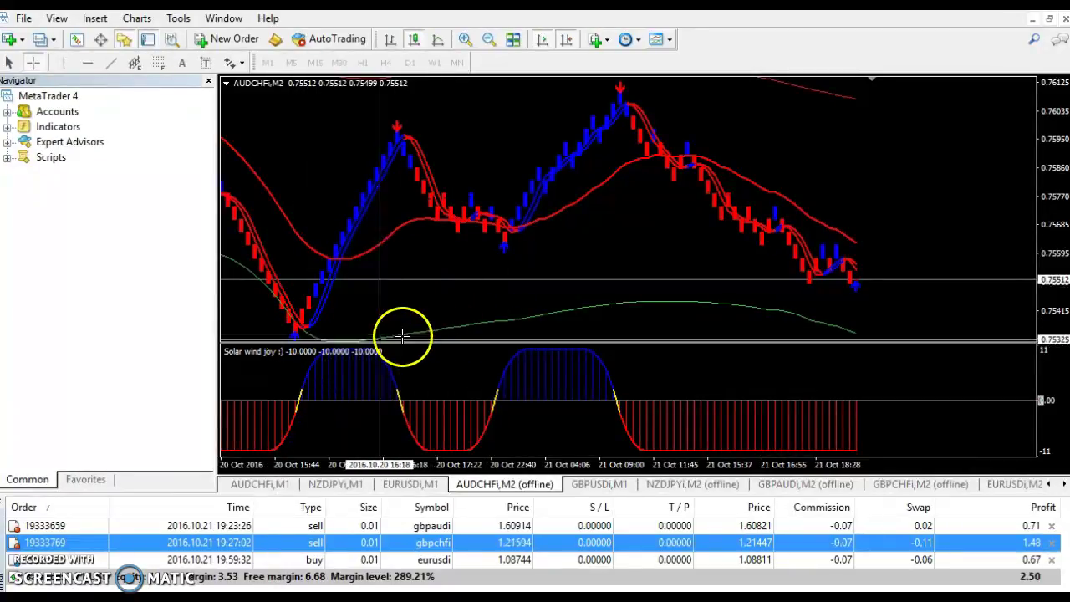
{"action": "left_click_drag", "start_coordinate": [303, 330], "coordinate": [396, 136]}
{"action": "middle_click", "coordinate": [398, 132]}
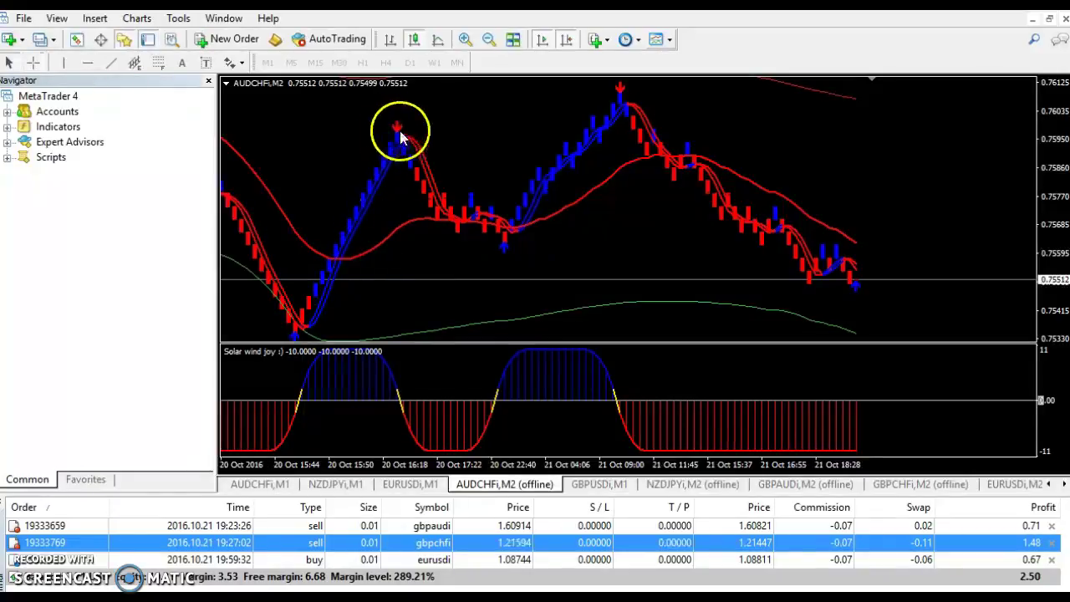
{"action": "left_click_drag", "start_coordinate": [433, 201], "coordinate": [502, 238]}
{"action": "left_click", "coordinate": [418, 139]}
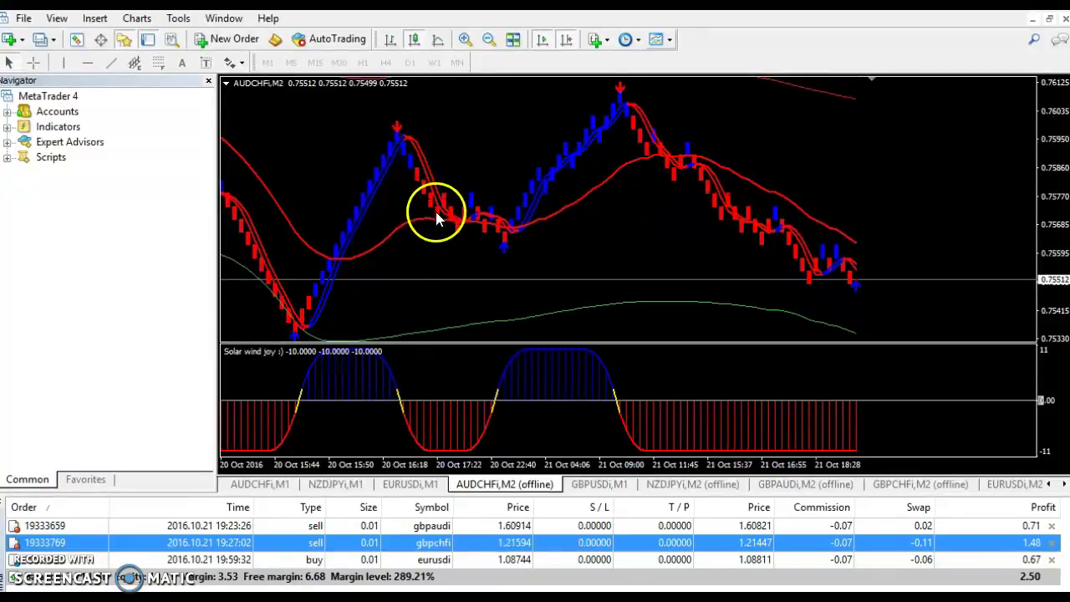
Step: Check the histogram with the crosshair and scroll the chart back to bars from 18 Oct
{"action": "middle_click", "coordinate": [387, 385]}
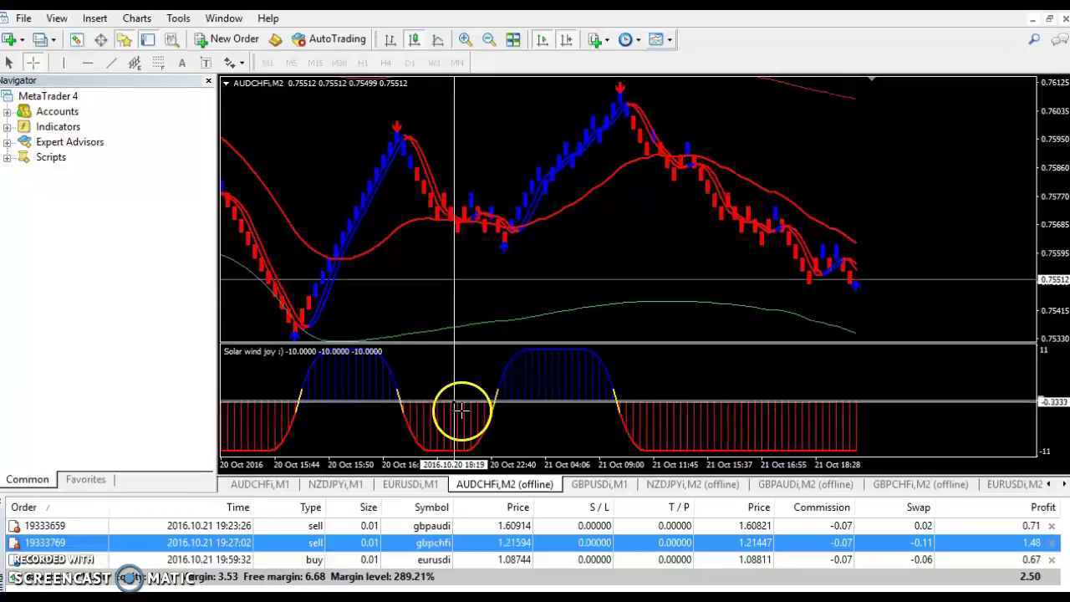
{"action": "left_click_drag", "start_coordinate": [585, 248], "coordinate": [707, 233]}
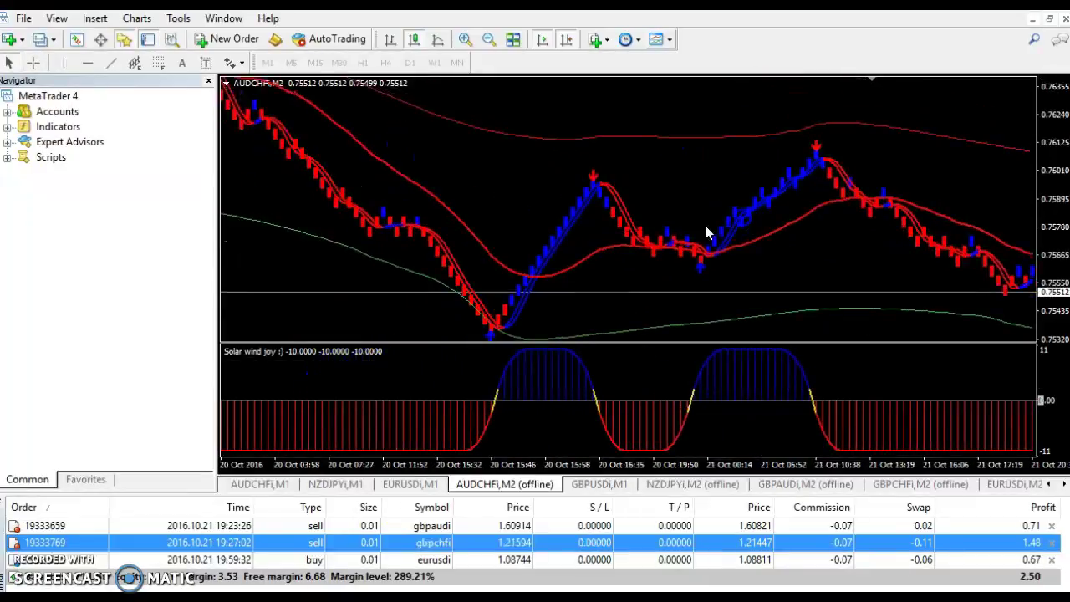
{"action": "scroll", "coordinate": [704, 222], "scroll_direction": "down", "scroll_amount": 10}
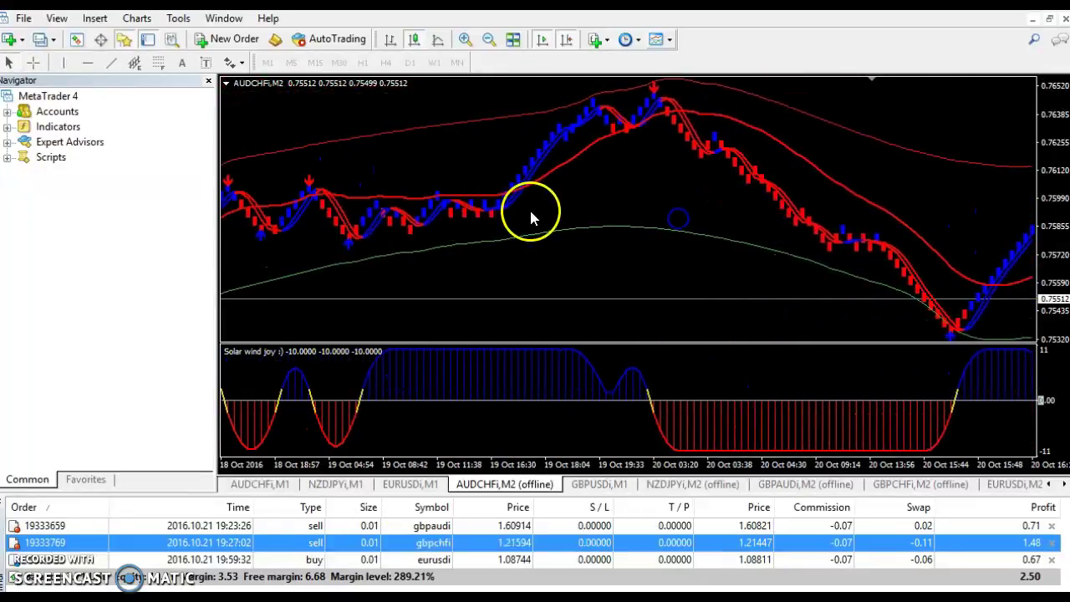
{"action": "scroll", "coordinate": [627, 221], "scroll_direction": "down", "scroll_amount": 10}
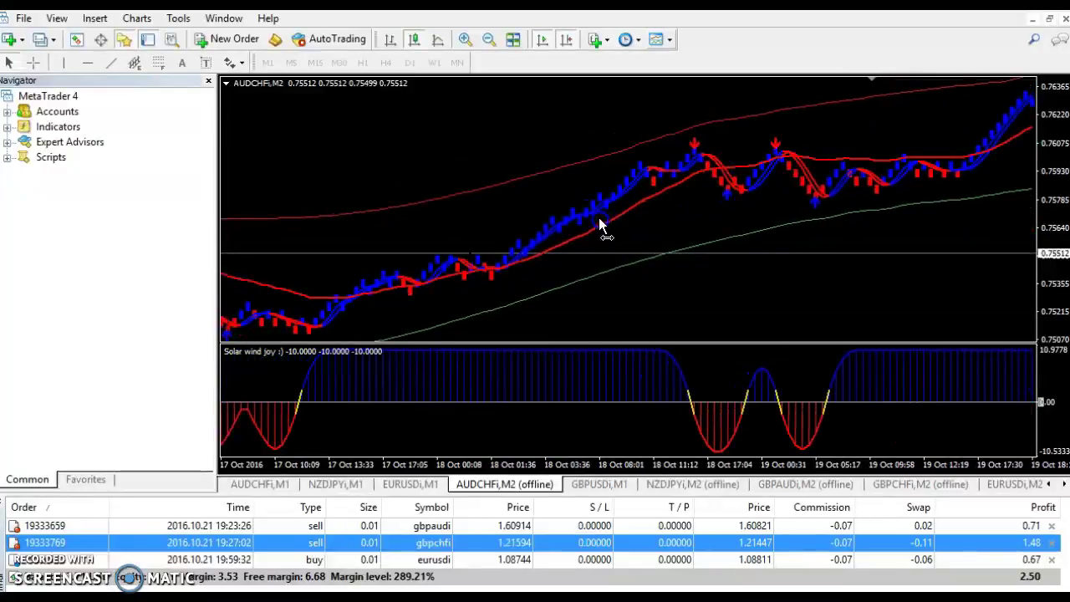
{"action": "left_click_drag", "start_coordinate": [599, 217], "coordinate": [186, 243]}
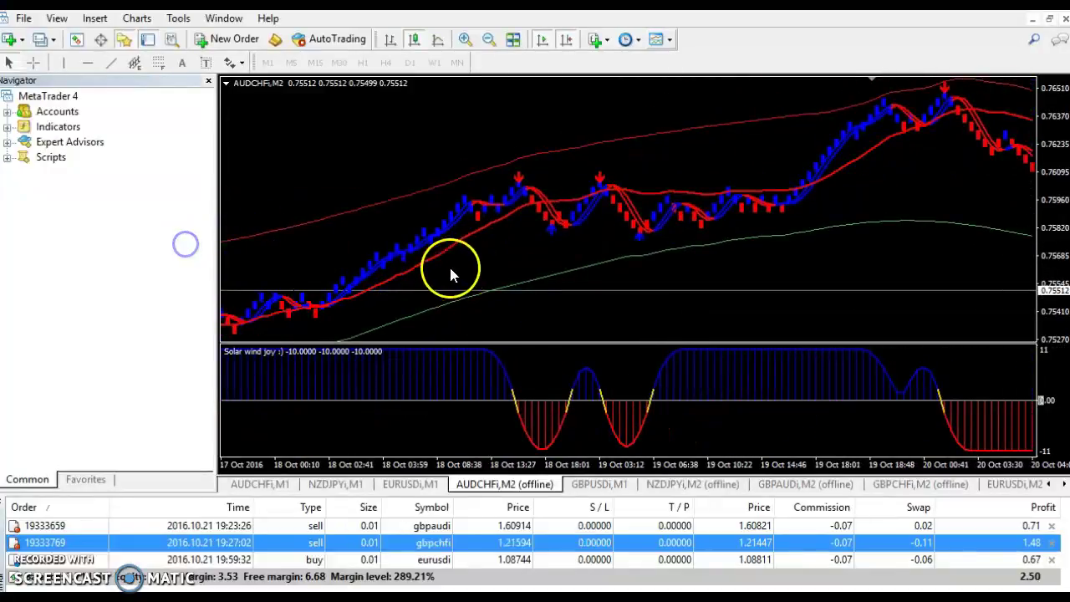
{"action": "left_click_drag", "start_coordinate": [715, 242], "coordinate": [658, 264]}
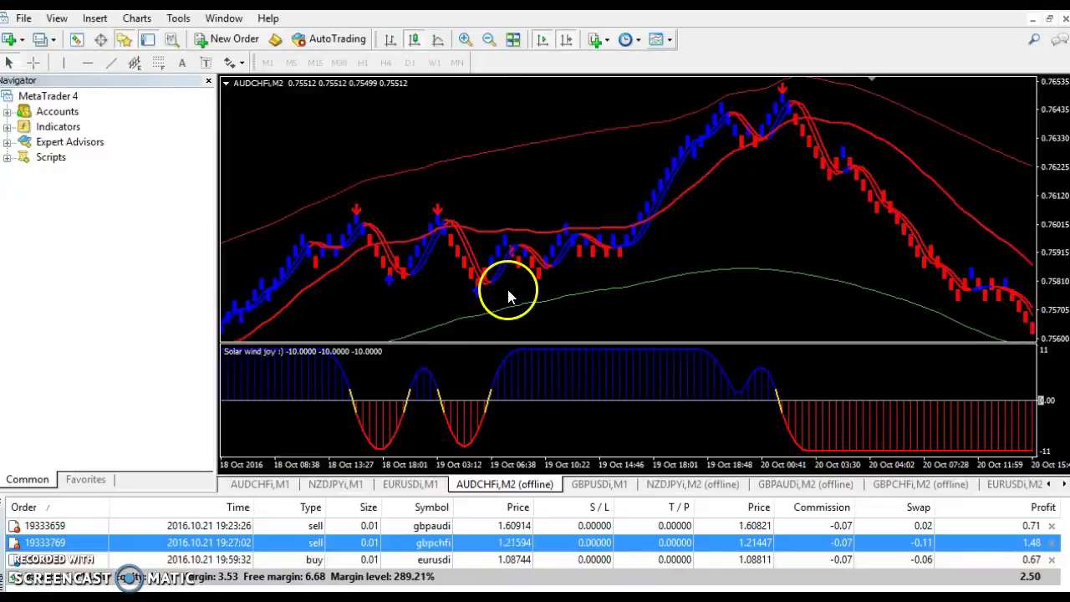
Step: Read Triggerlines2 0.7580 and Solar wind joy -2.4444 at the 19 Oct 05:52 low
{"action": "middle_click", "coordinate": [460, 316]}
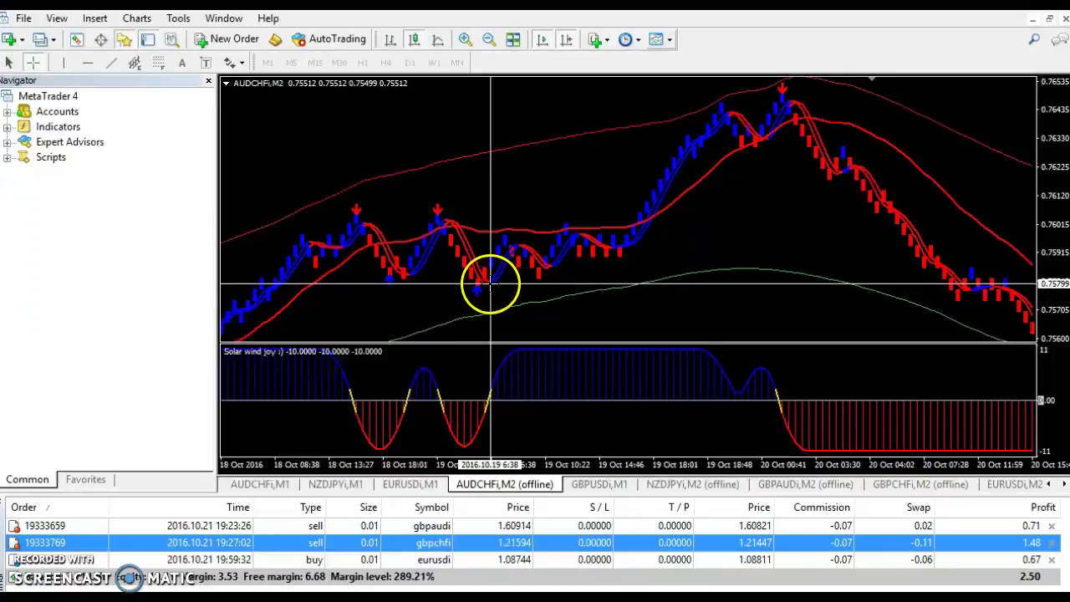
{"action": "mouse_move", "coordinate": [490, 284]}
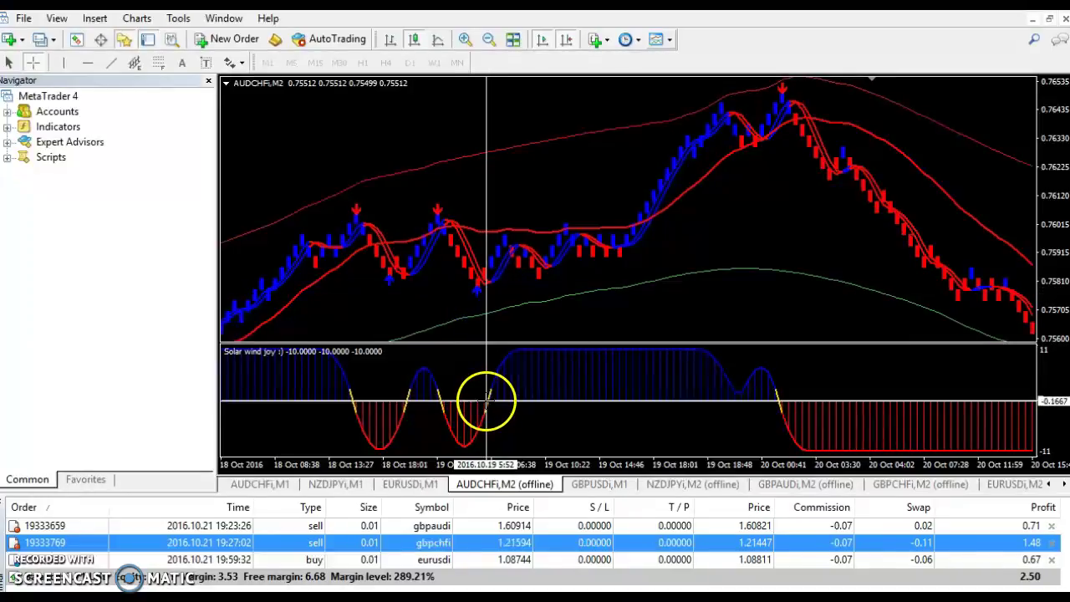
{"action": "mouse_move", "coordinate": [487, 407]}
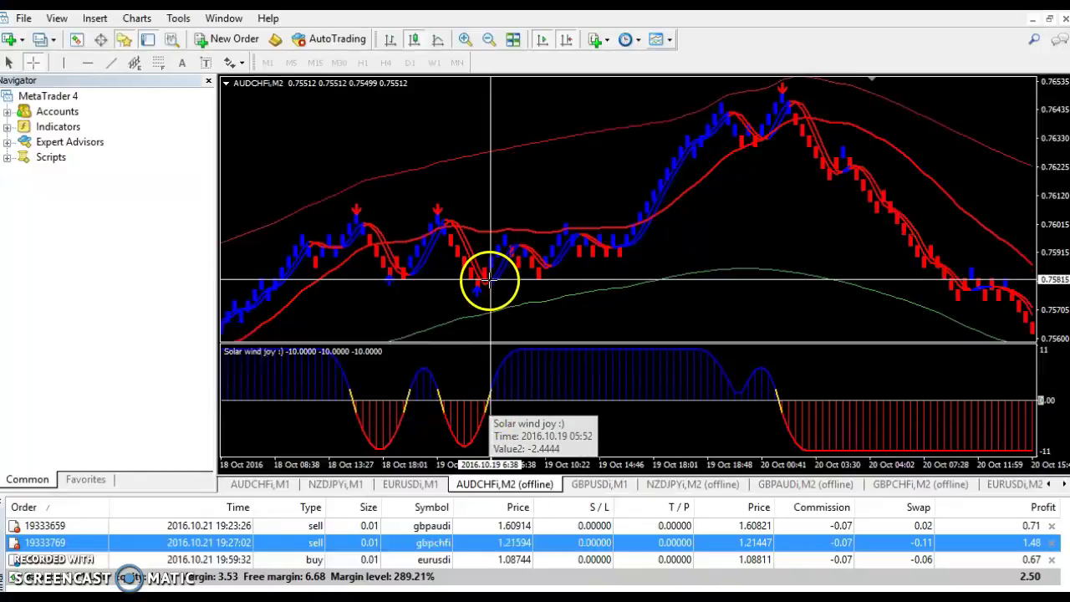
{"action": "left_click_drag", "start_coordinate": [489, 279], "coordinate": [490, 332]}
{"action": "left_click", "coordinate": [490, 396]}
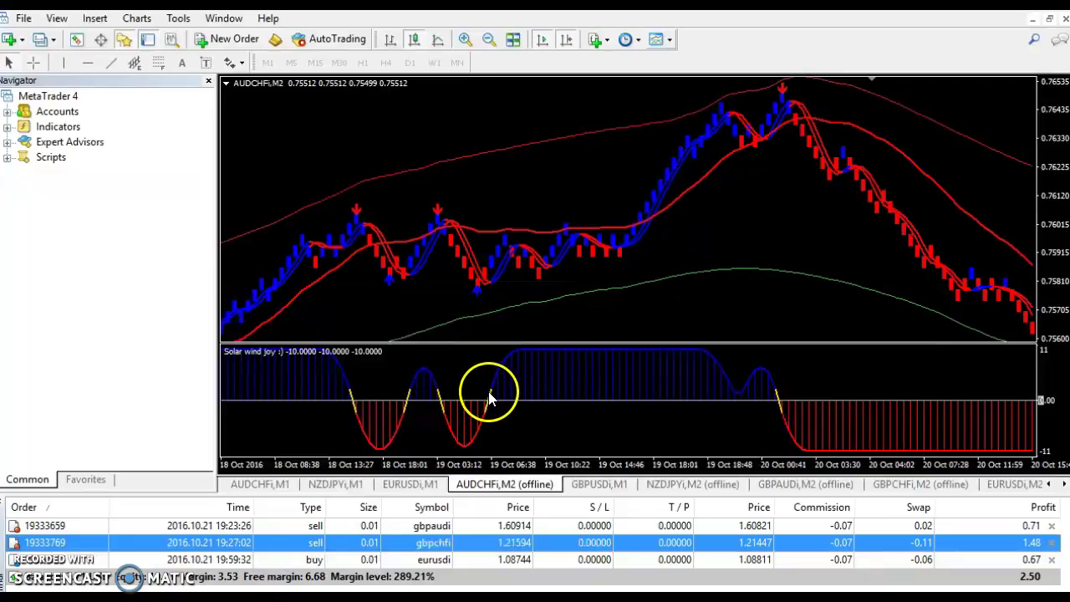
{"action": "middle_click", "coordinate": [490, 280]}
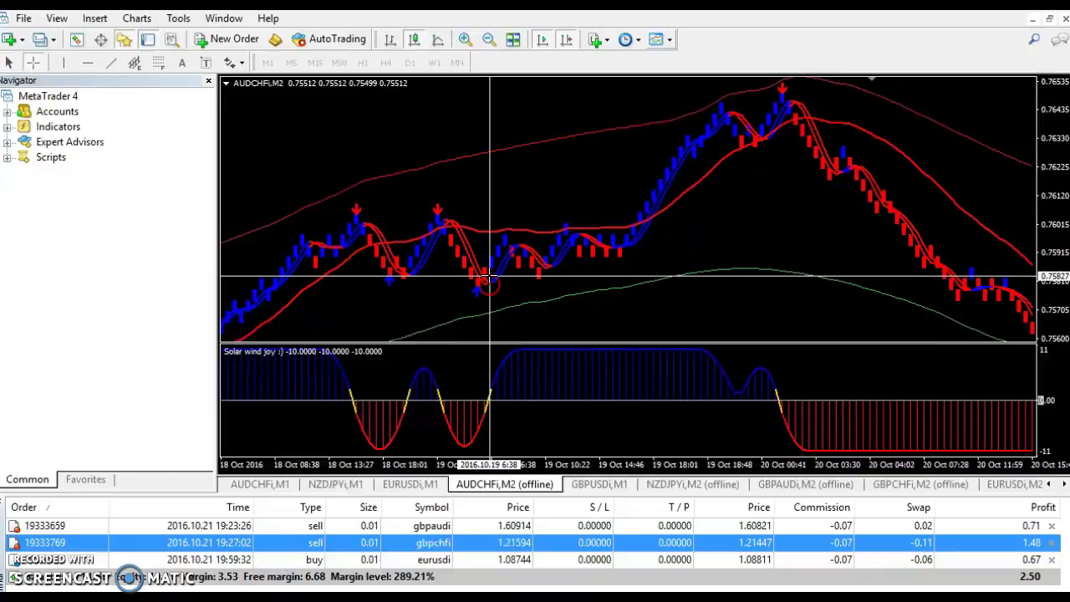
{"action": "mouse_move", "coordinate": [489, 279]}
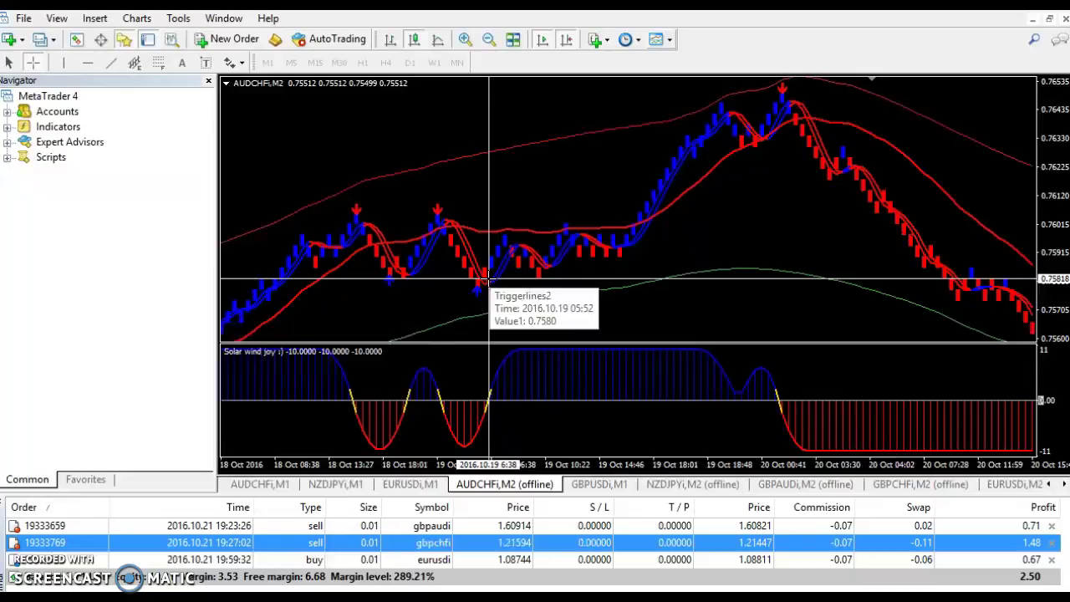
Step: Measure successive price moves from the 19 Oct 05:52 low, including the rise to 0.76011
{"action": "left_click_drag", "start_coordinate": [489, 278], "coordinate": [513, 264]}
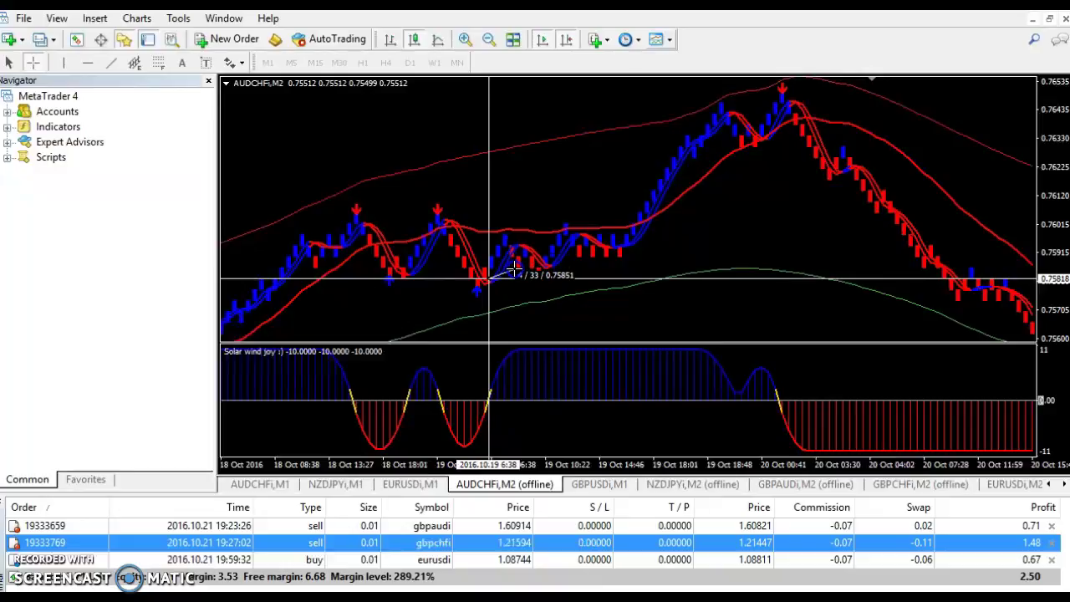
{"action": "left_click_drag", "start_coordinate": [514, 266], "coordinate": [542, 275]}
{"action": "left_click_drag", "start_coordinate": [542, 279], "coordinate": [482, 290]}
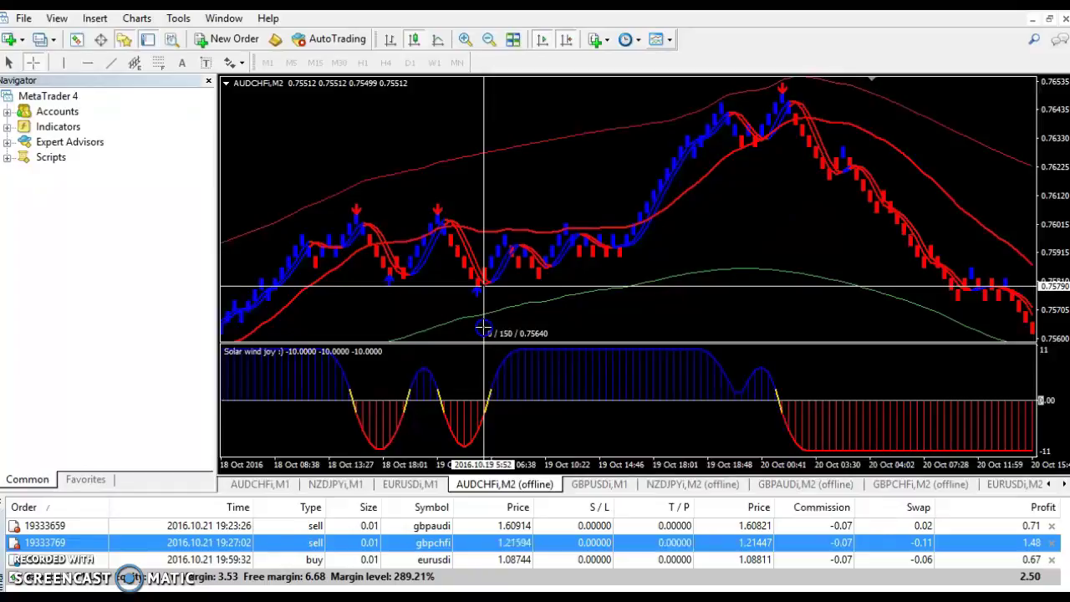
{"action": "left_click_drag", "start_coordinate": [484, 327], "coordinate": [591, 210]}
Step: Bring later bars into view and stretch the price scale to fit the 20 Oct peak
{"action": "left_click_drag", "start_coordinate": [736, 199], "coordinate": [560, 178]}
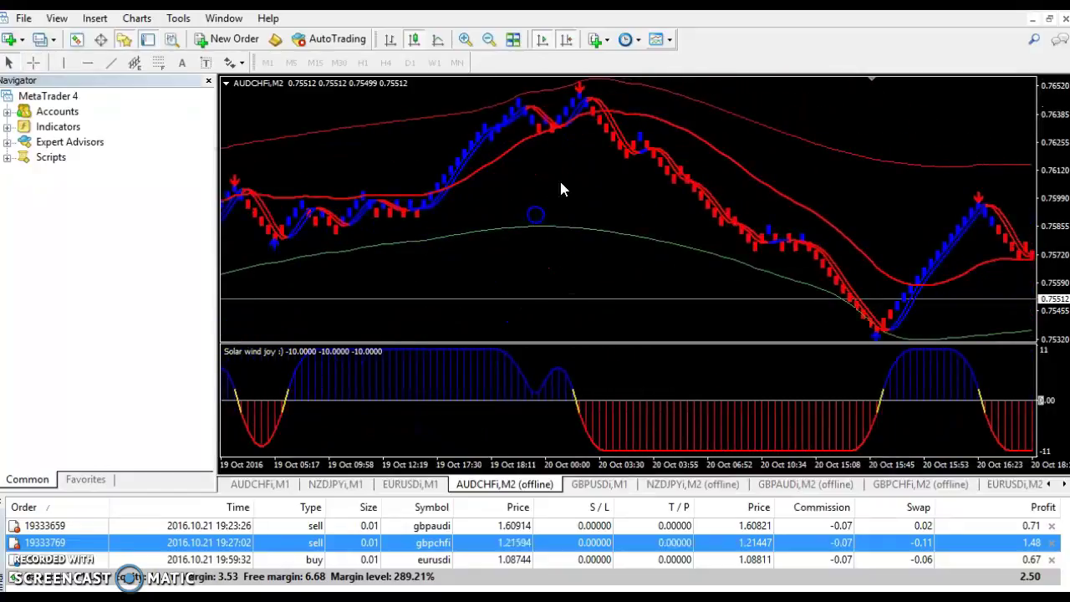
{"action": "middle_click", "coordinate": [580, 123]}
{"action": "left_click_drag", "start_coordinate": [581, 91], "coordinate": [878, 210]}
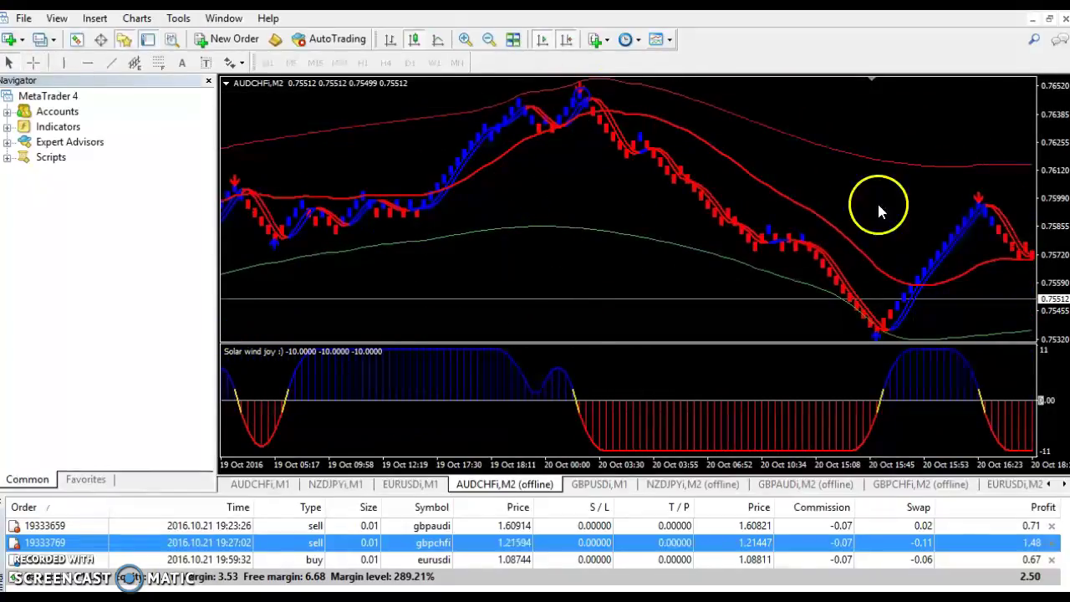
{"action": "left_click_drag", "start_coordinate": [1066, 179], "coordinate": [1060, 219]}
Step: Measure the drop from the 20 Oct peak down to its low with the crosshair
{"action": "middle_click", "coordinate": [816, 125]}
{"action": "left_click_drag", "start_coordinate": [532, 108], "coordinate": [577, 103]}
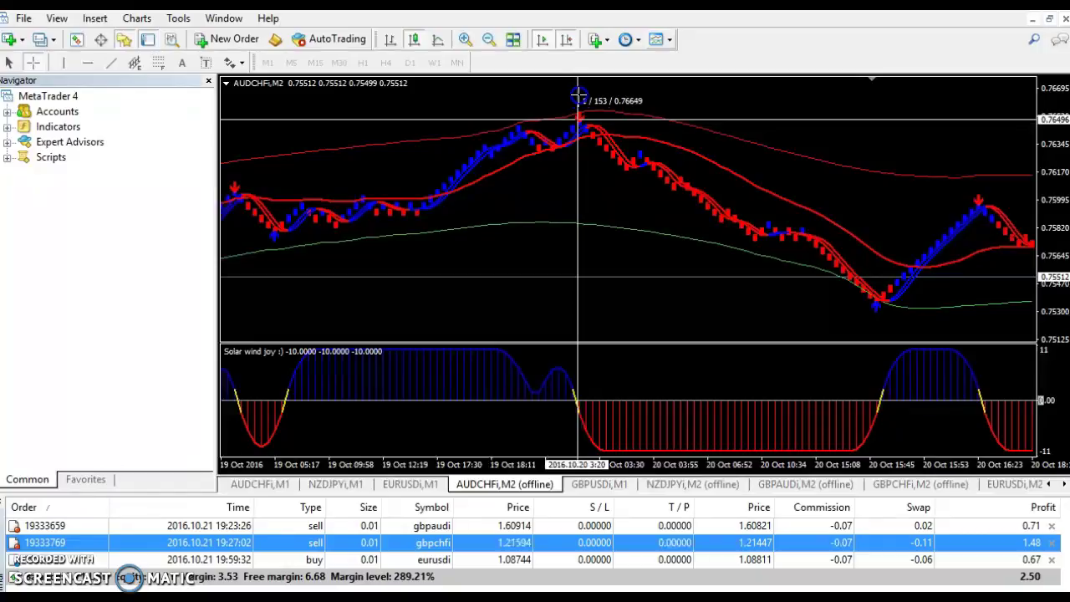
{"action": "left_click_drag", "start_coordinate": [579, 97], "coordinate": [873, 295]}
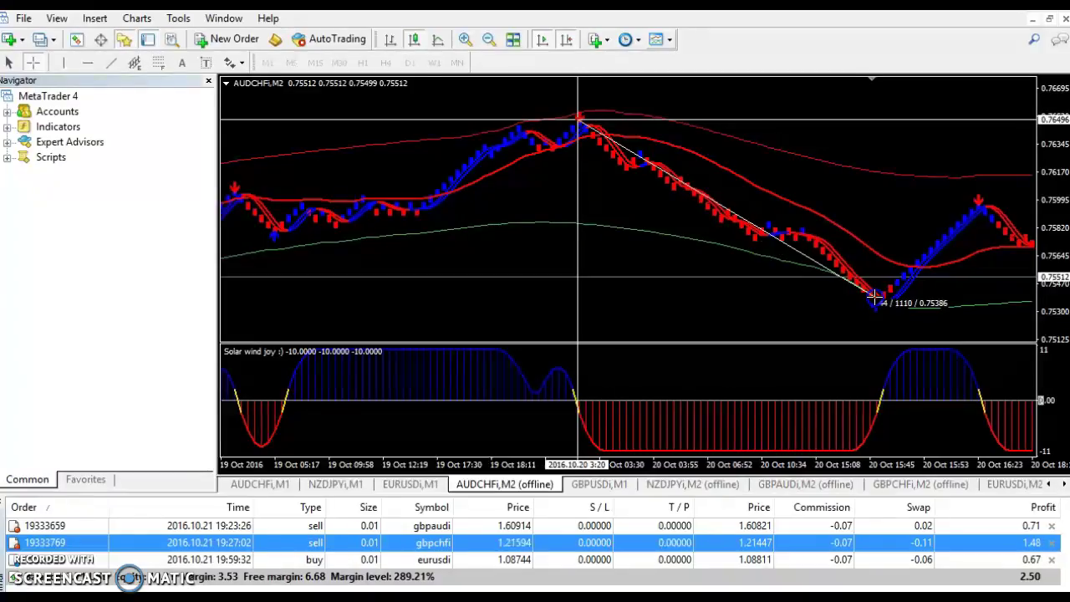
{"action": "left_click_drag", "start_coordinate": [873, 295], "coordinate": [591, 133]}
Step: Take another measurement from the 20 Oct peak, then shift the chart back to 13–17 Oct
{"action": "middle_click", "coordinate": [576, 125]}
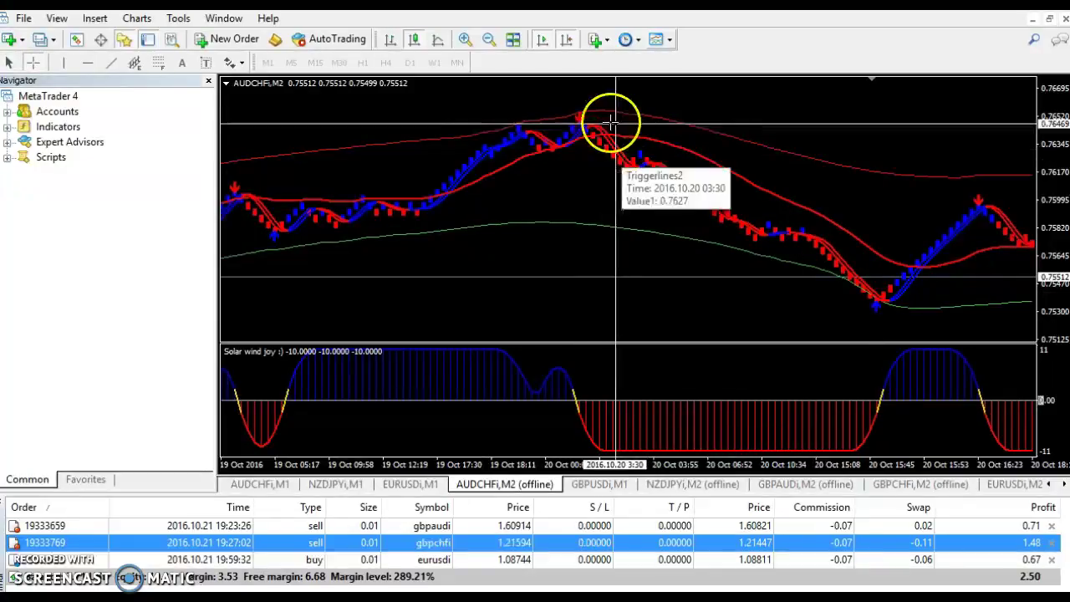
{"action": "left_click_drag", "start_coordinate": [649, 172], "coordinate": [696, 153]}
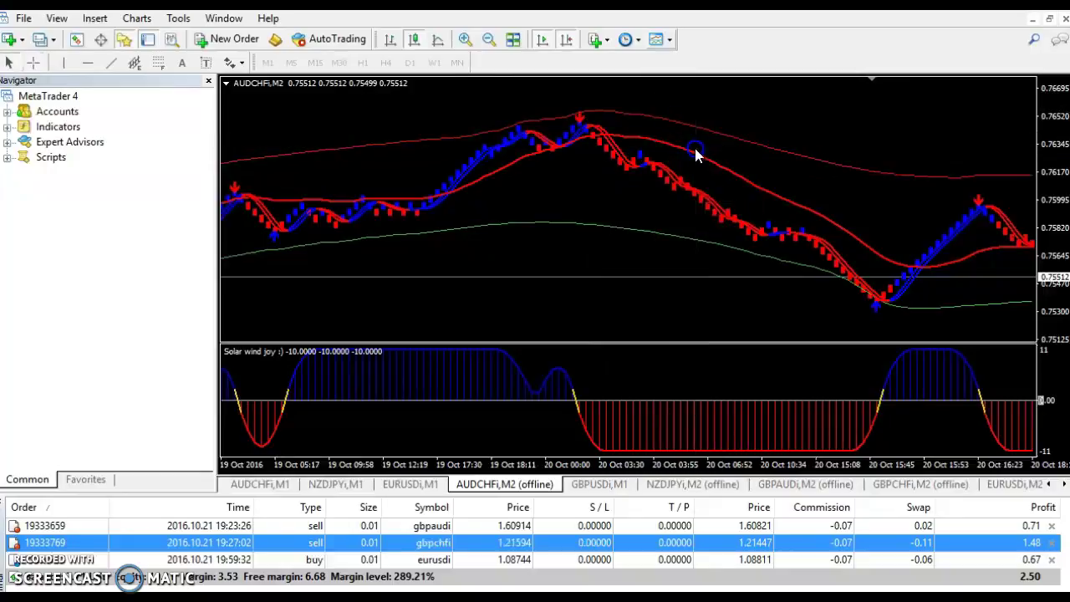
{"action": "left_click", "coordinate": [753, 174]}
{"action": "left_click", "coordinate": [638, 153]}
{"action": "left_click", "coordinate": [695, 179]}
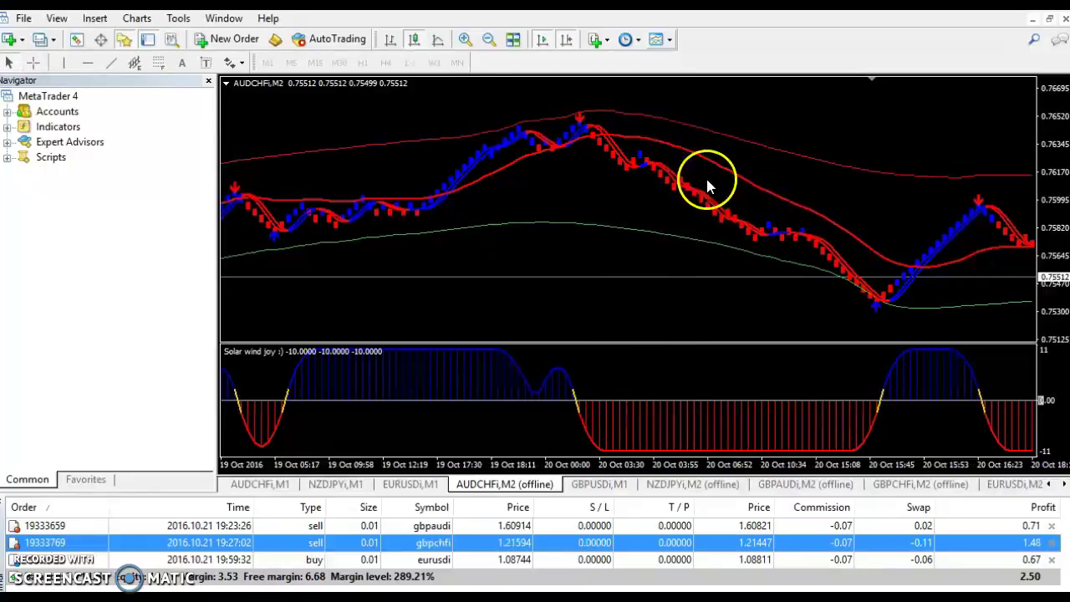
{"action": "left_click", "coordinate": [813, 222]}
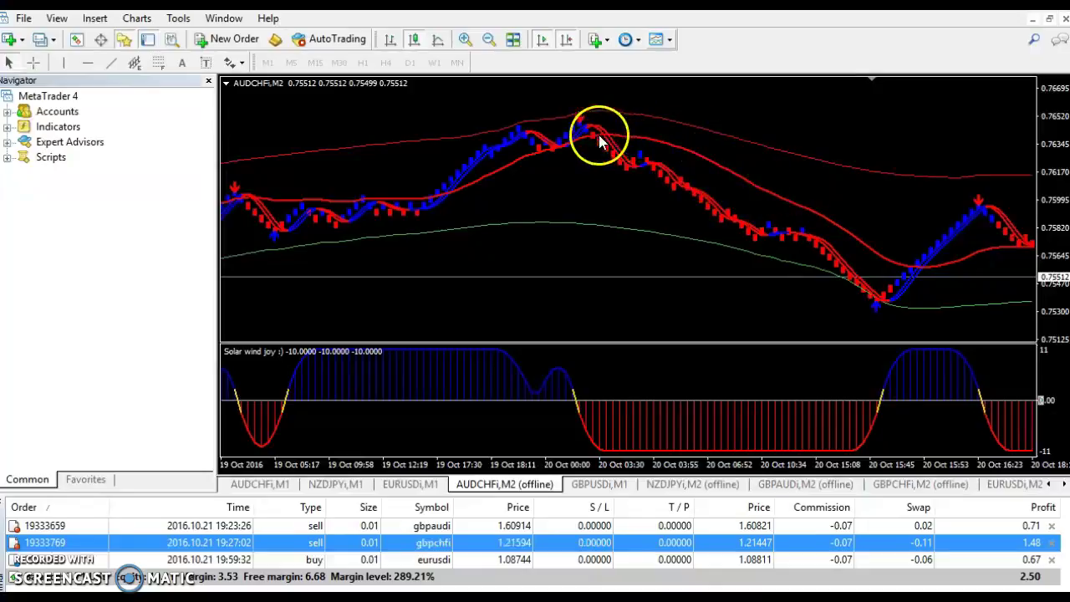
{"action": "left_click_drag", "start_coordinate": [592, 167], "coordinate": [678, 179]}
{"action": "left_click_drag", "start_coordinate": [590, 178], "coordinate": [710, 201]}
Step: Scroll back to early 13 Oct and measure the rise from the 13 Oct low
{"action": "left_click_drag", "start_coordinate": [628, 204], "coordinate": [815, 192]}
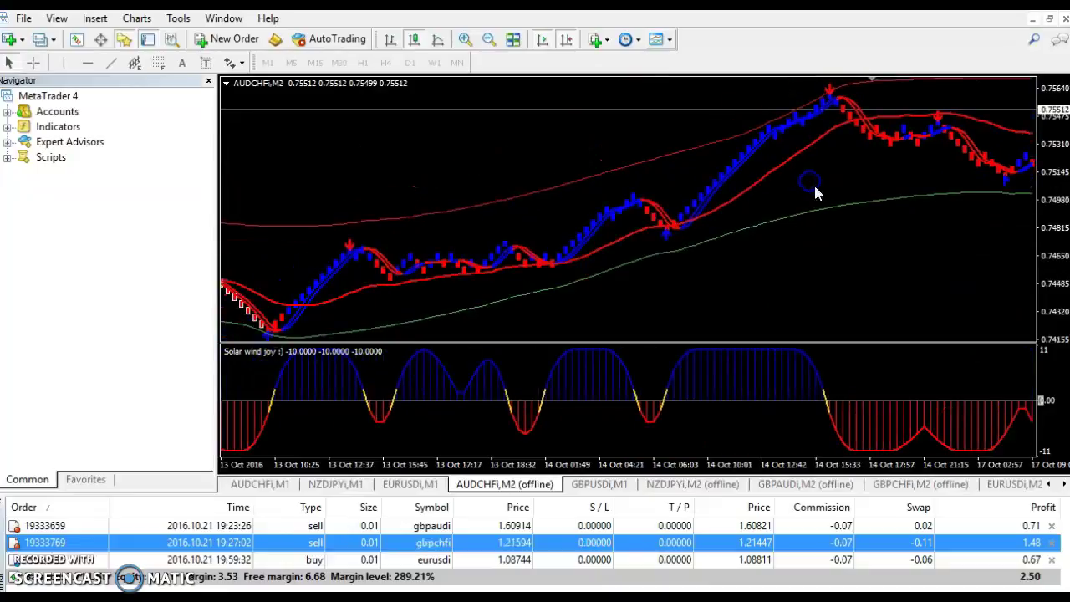
{"action": "left_click_drag", "start_coordinate": [695, 216], "coordinate": [755, 220]}
{"action": "middle_click", "coordinate": [605, 251]}
{"action": "left_click_drag", "start_coordinate": [468, 327], "coordinate": [463, 360]}
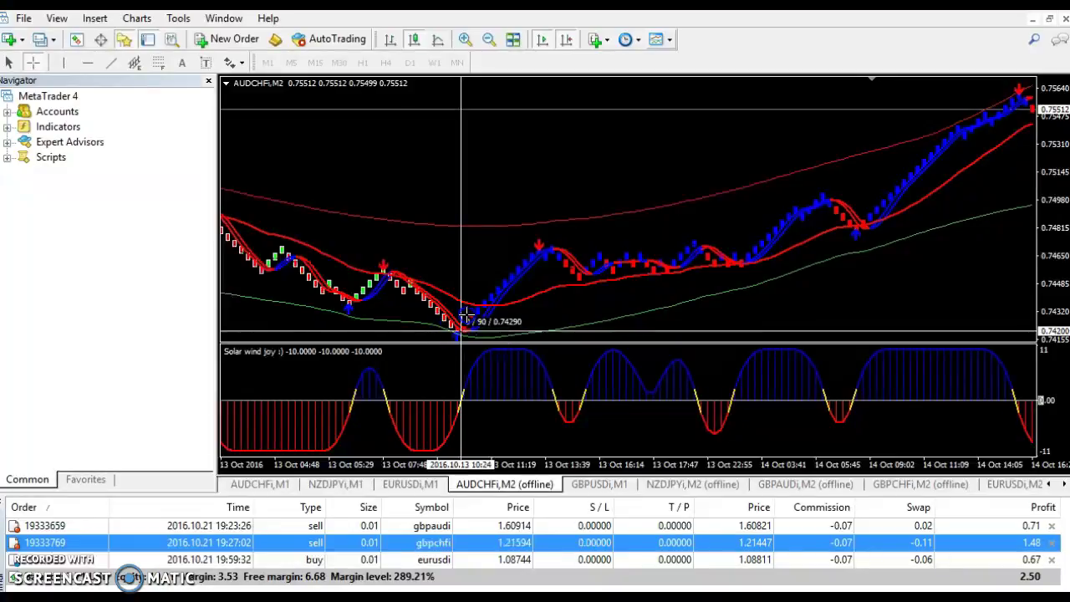
{"action": "left_click_drag", "start_coordinate": [464, 315], "coordinate": [857, 226]}
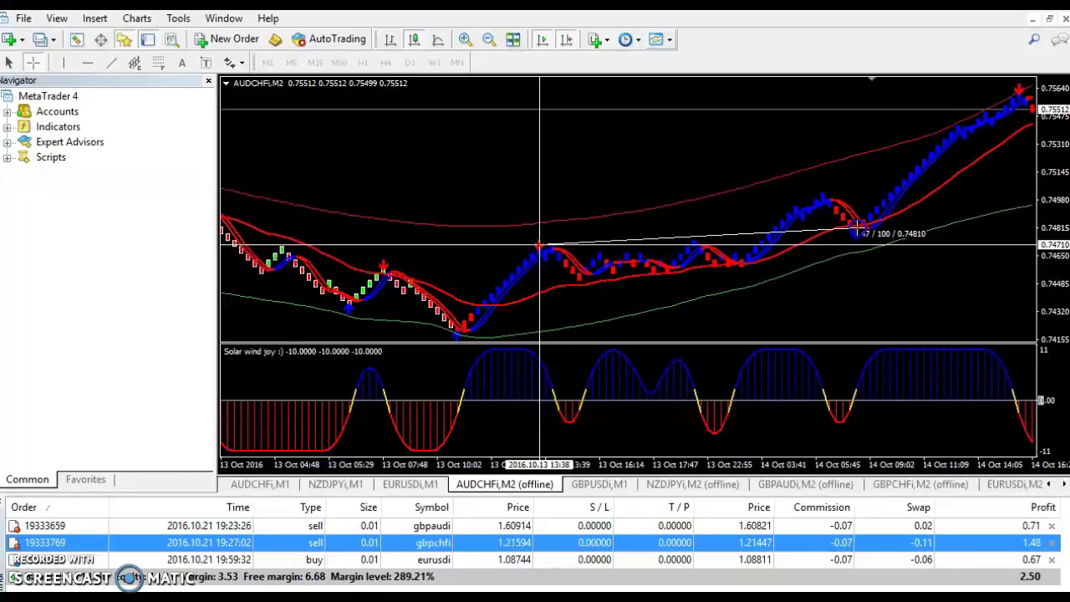
{"action": "mouse_move", "coordinate": [857, 226]}
{"action": "left_mouse_down"}
{"action": "mouse_move", "coordinate": [540, 250]}
{"action": "mouse_move", "coordinate": [502, 265]}
{"action": "mouse_move", "coordinate": [613, 161]}
{"action": "mouse_move", "coordinate": [661, 96]}
{"action": "mouse_move", "coordinate": [749, 136]}
{"action": "mouse_move", "coordinate": [780, 134]}
{"action": "mouse_move", "coordinate": [755, 115]}
{"action": "mouse_move", "coordinate": [688, 112]}
{"action": "mouse_move", "coordinate": [744, 138]}
{"action": "mouse_move", "coordinate": [755, 113]}
{"action": "mouse_move", "coordinate": [778, 122]}
{"action": "mouse_move", "coordinate": [794, 174]}
{"action": "mouse_move", "coordinate": [790, 152]}
{"action": "mouse_move", "coordinate": [757, 129]}
{"action": "mouse_move", "coordinate": [745, 140]}
{"action": "left_mouse_up"}
{"action": "middle_click", "coordinate": [540, 250]}
Step: Measure the drop following the 14 Oct peak
{"action": "left_click_drag", "start_coordinate": [823, 186], "coordinate": [771, 392]}
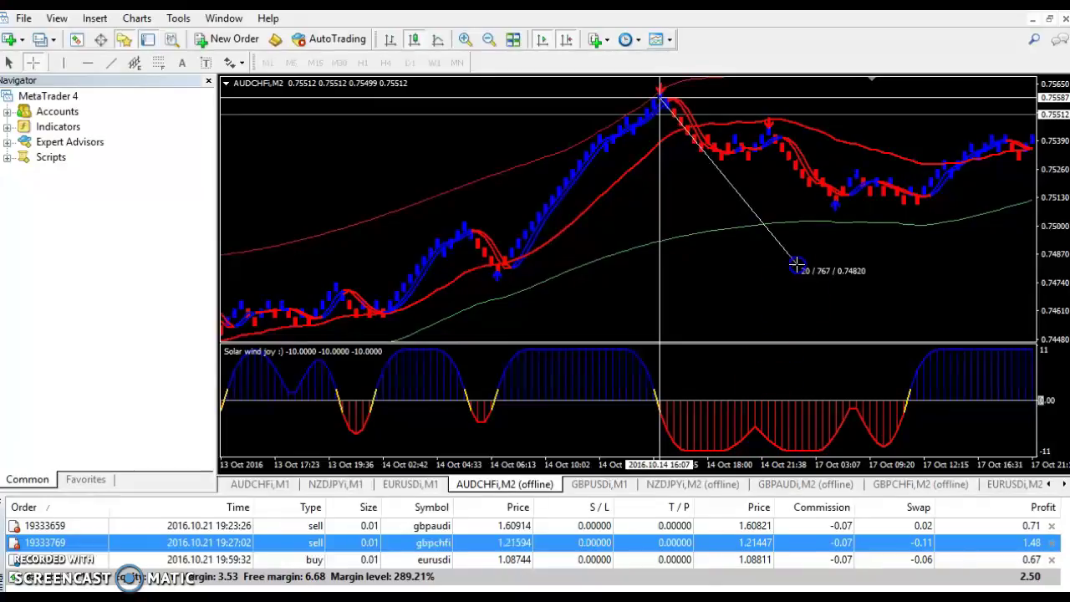
{"action": "left_click_drag", "start_coordinate": [796, 266], "coordinate": [748, 136]}
{"action": "left_click_drag", "start_coordinate": [827, 184], "coordinate": [793, 408]}
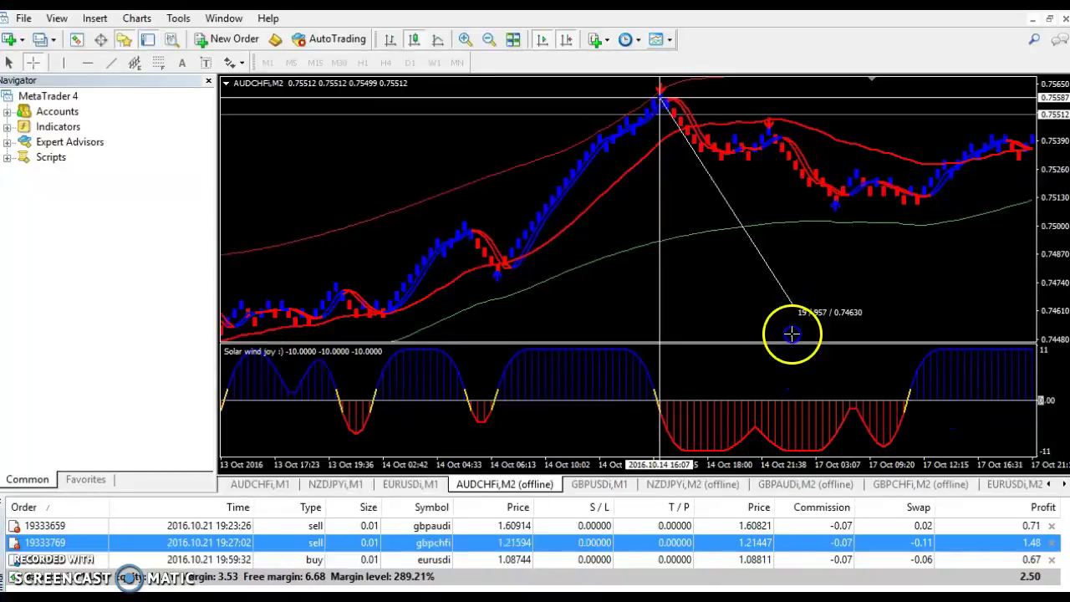
{"action": "left_click_drag", "start_coordinate": [792, 333], "coordinate": [644, 216]}
Step: Measure the rise from the 14 Oct 08:34 low and moves on later bars
{"action": "middle_click", "coordinate": [485, 254]}
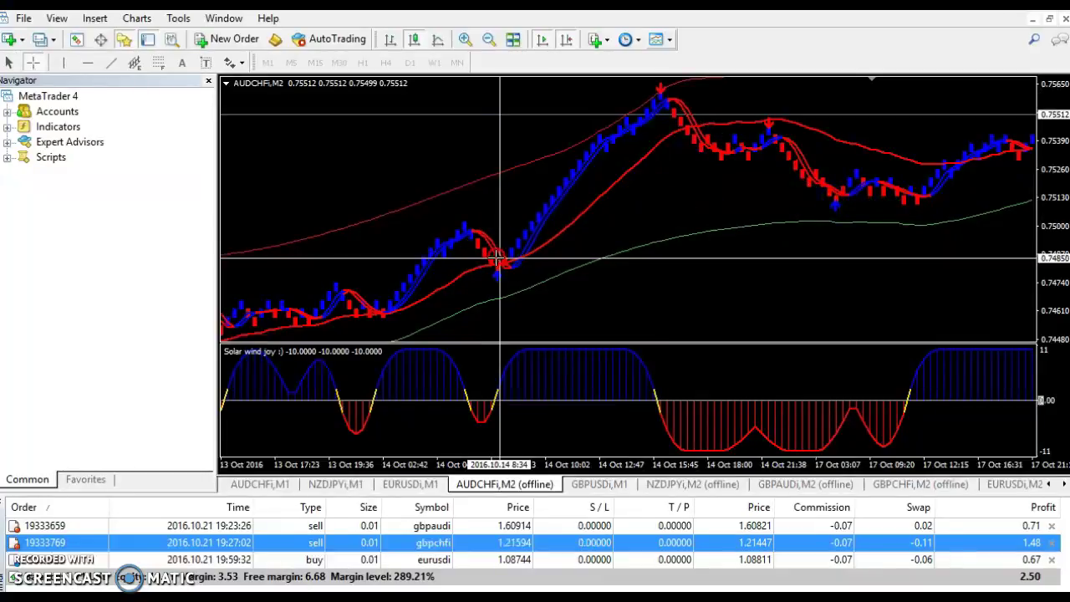
{"action": "left_click_drag", "start_coordinate": [504, 266], "coordinate": [514, 232]}
{"action": "middle_click", "coordinate": [531, 306]}
{"action": "left_click_drag", "start_coordinate": [531, 314], "coordinate": [660, 230]}
{"action": "middle_click", "coordinate": [657, 171]}
{"action": "middle_click", "coordinate": [602, 246]}
{"action": "left_click_drag", "start_coordinate": [602, 246], "coordinate": [611, 203]}
{"action": "scroll", "coordinate": [611, 197], "scroll_direction": "down", "scroll_amount": 3}
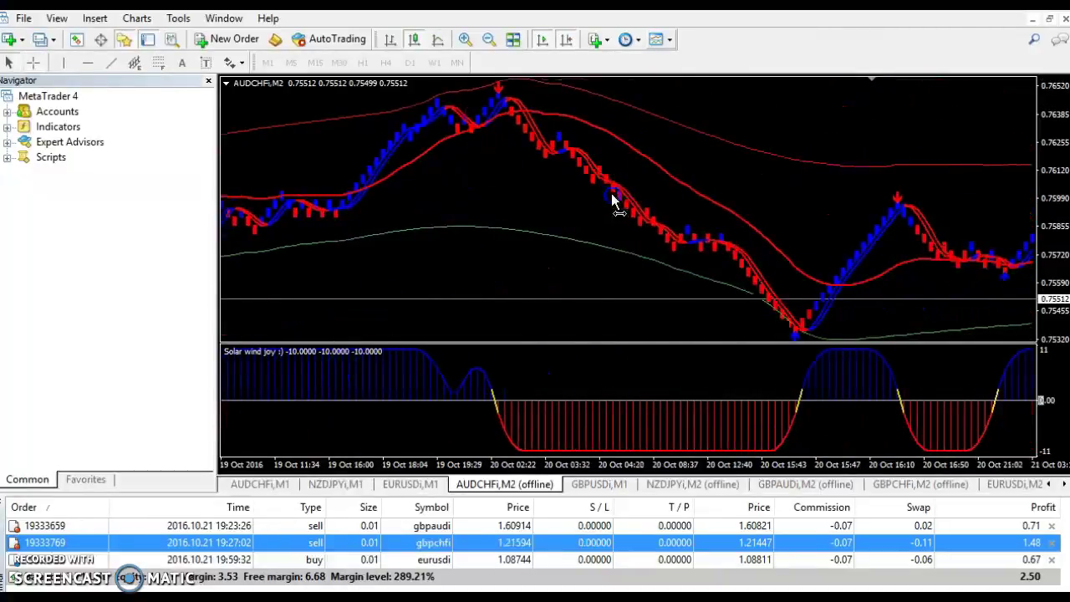
Step: Measure the fall from the 20 Oct peak and the rebound up to the sell arrow
{"action": "middle_click", "coordinate": [499, 99]}
{"action": "left_click_drag", "start_coordinate": [499, 99], "coordinate": [788, 331]}
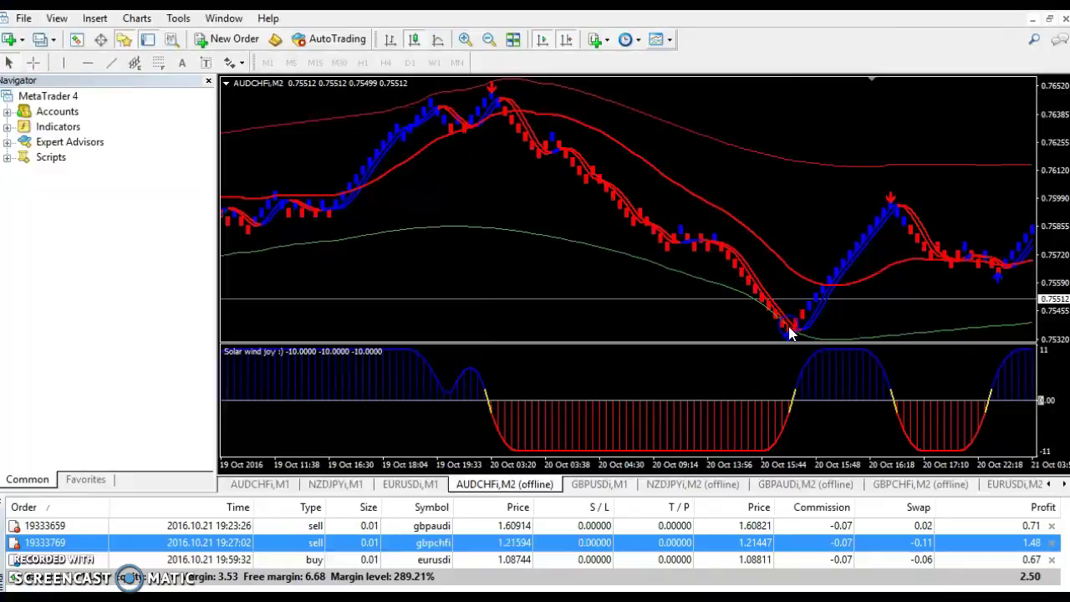
{"action": "middle_click", "coordinate": [791, 335]}
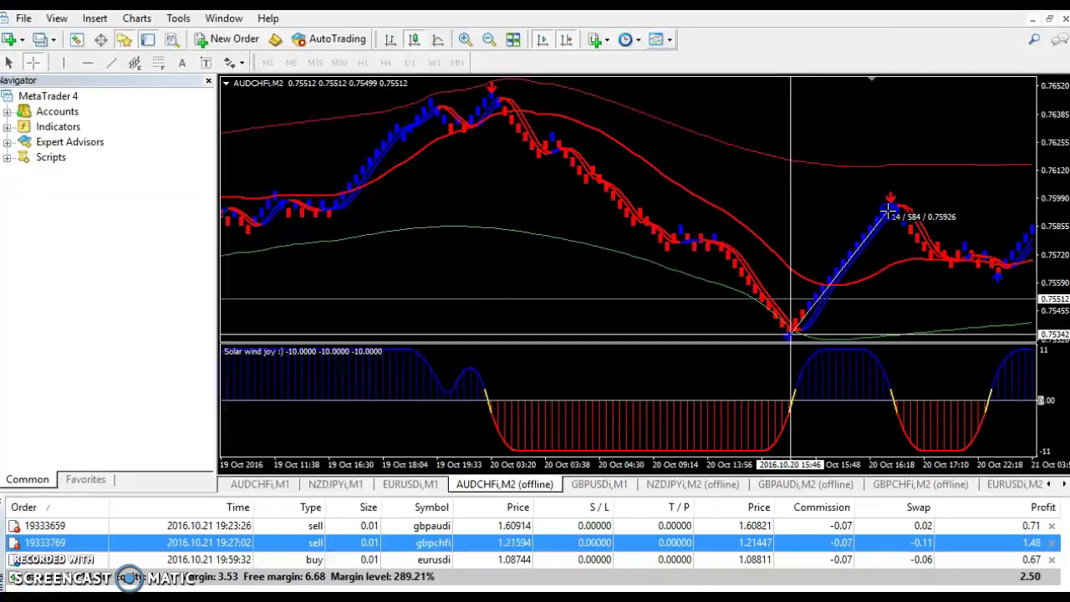
{"action": "left_click_drag", "start_coordinate": [889, 207], "coordinate": [889, 209]}
{"action": "left_click", "coordinate": [646, 345]}
{"action": "left_click_drag", "start_coordinate": [769, 209], "coordinate": [591, 232]}
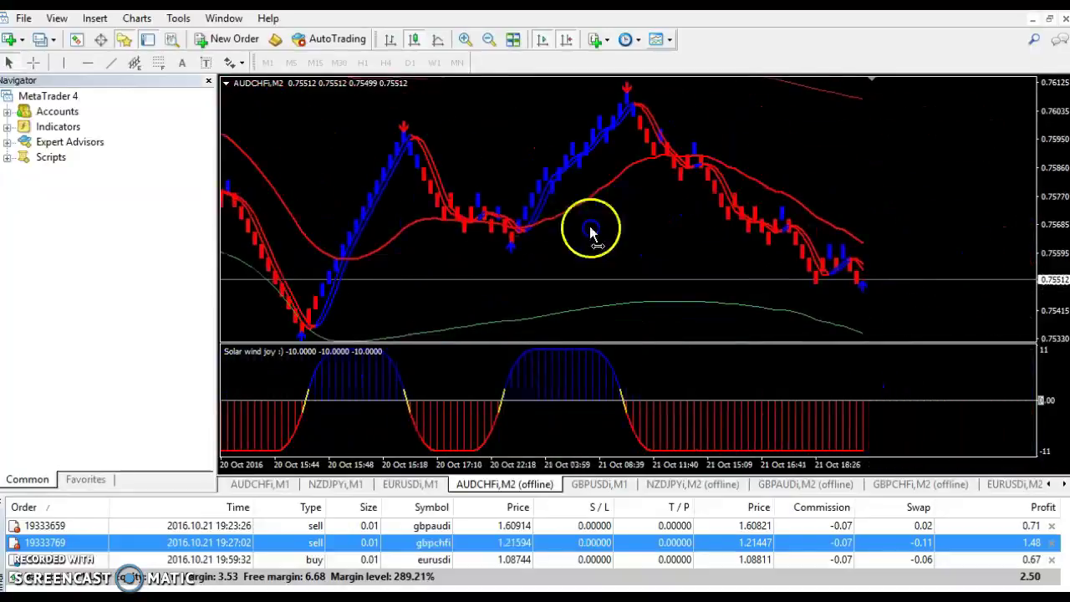
{"action": "middle_click", "coordinate": [955, 256]}
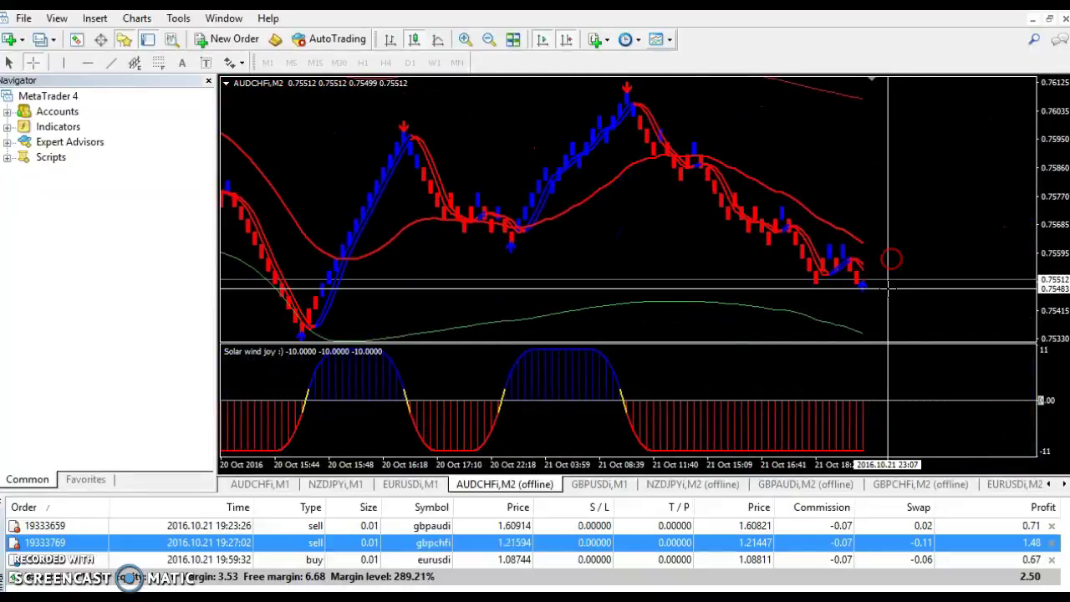
{"action": "left_click_drag", "start_coordinate": [865, 284], "coordinate": [884, 233]}
{"action": "left_click_drag", "start_coordinate": [923, 135], "coordinate": [752, 279]}
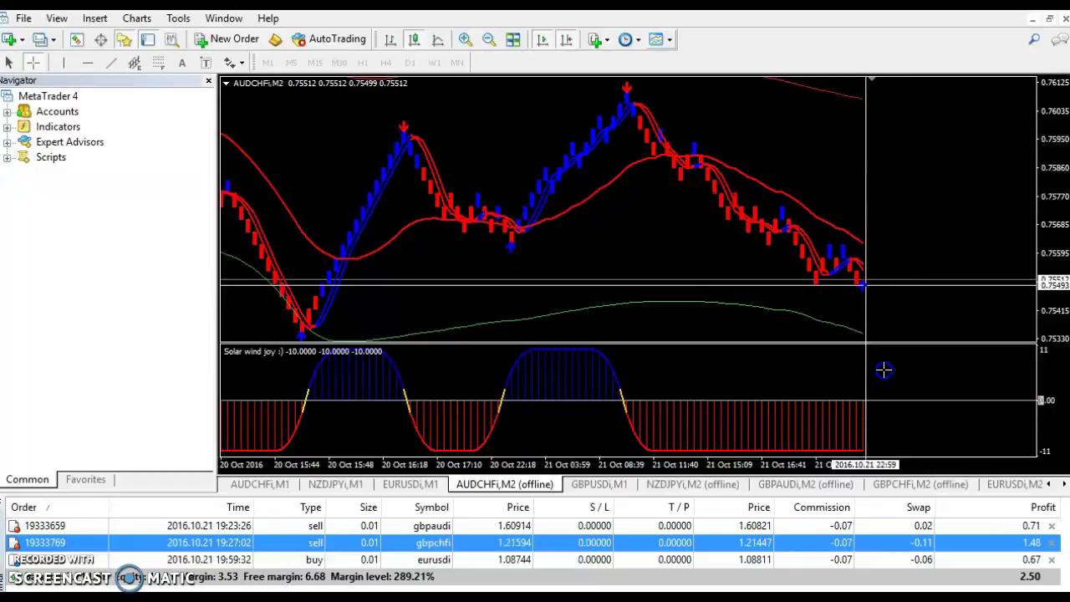
{"action": "left_click_drag", "start_coordinate": [878, 265], "coordinate": [869, 299]}
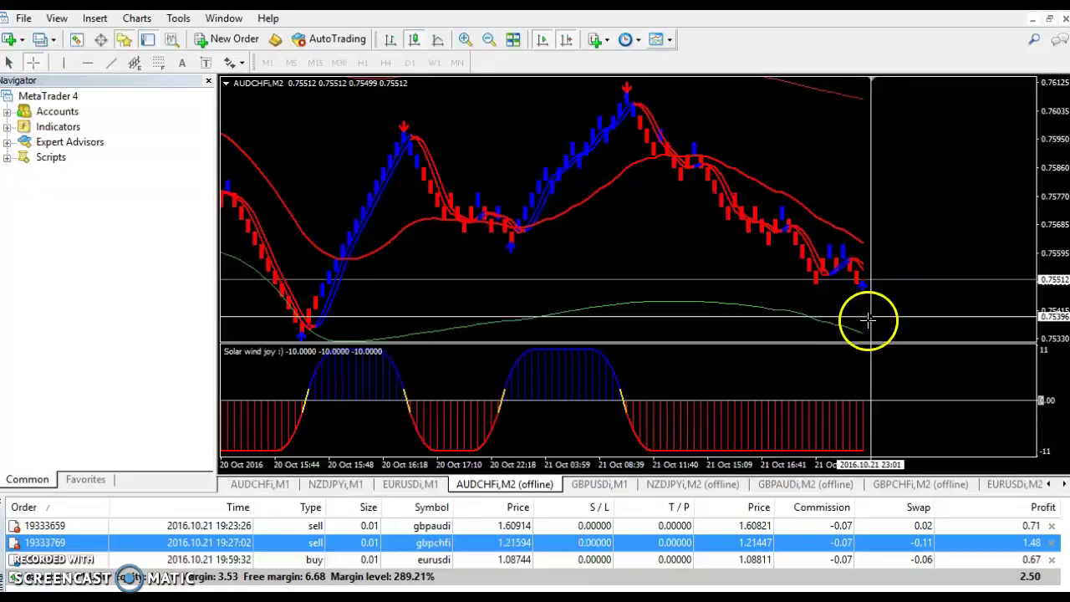
{"action": "mouse_move", "coordinate": [870, 420]}
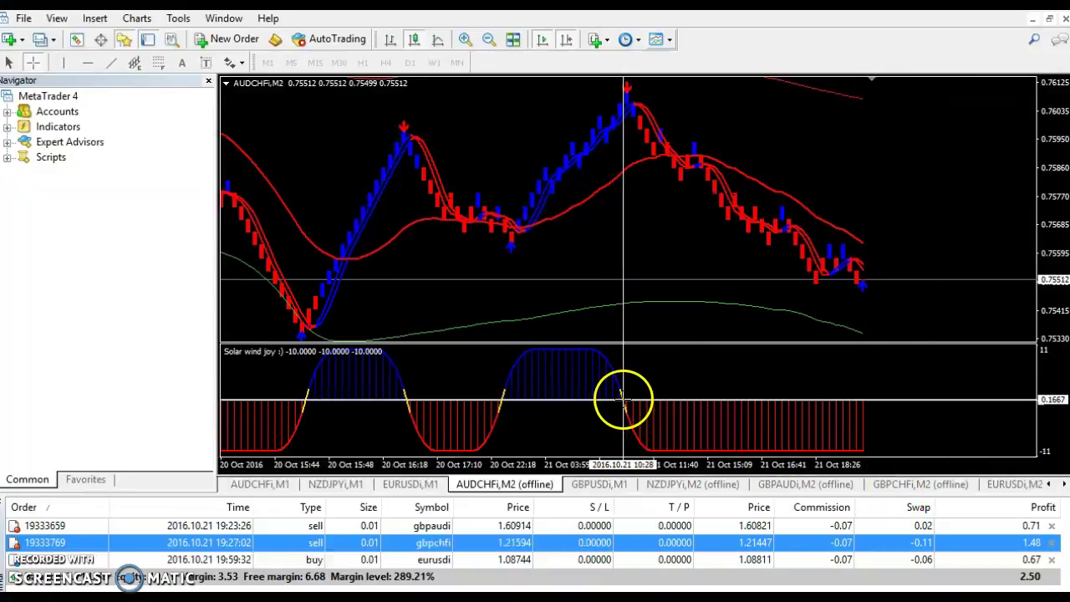
{"action": "mouse_move", "coordinate": [622, 399]}
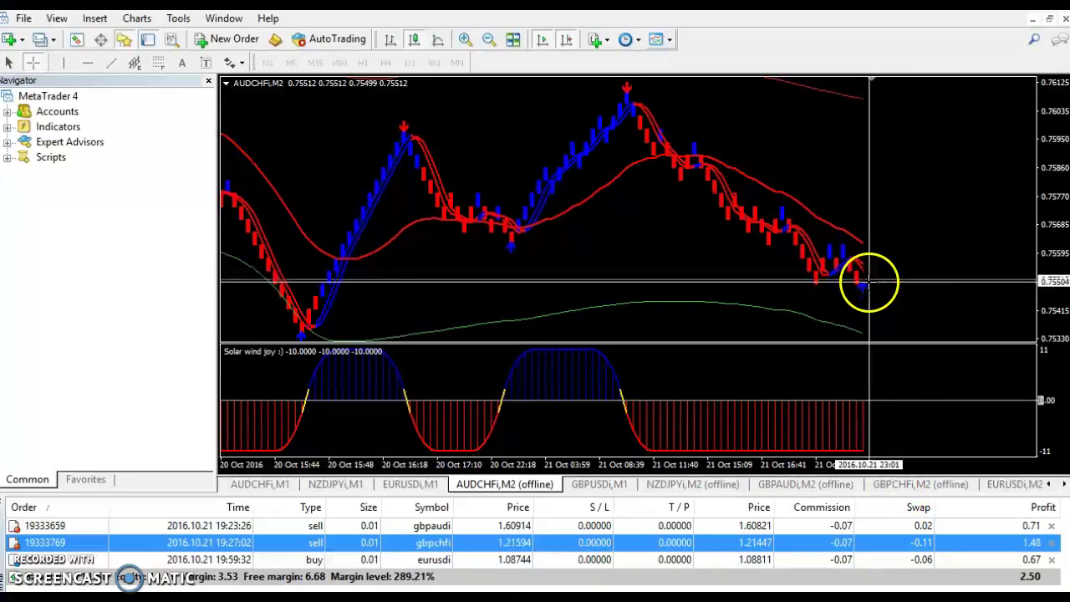
{"action": "mouse_move", "coordinate": [867, 276]}
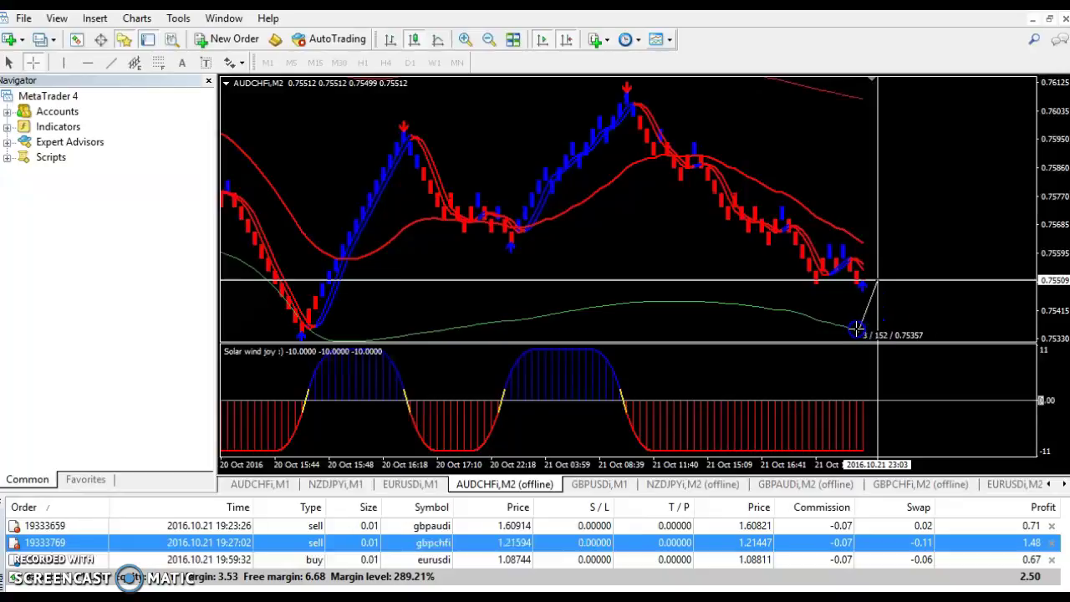
{"action": "left_click_drag", "start_coordinate": [857, 324], "coordinate": [920, 180]}
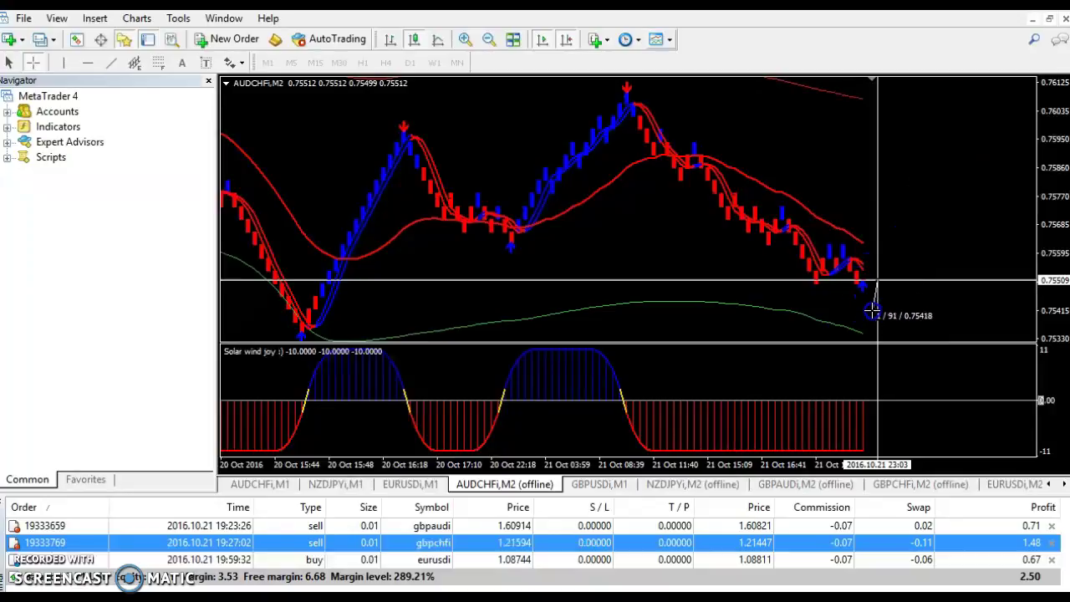
{"action": "left_click_drag", "start_coordinate": [874, 282], "coordinate": [874, 282]}
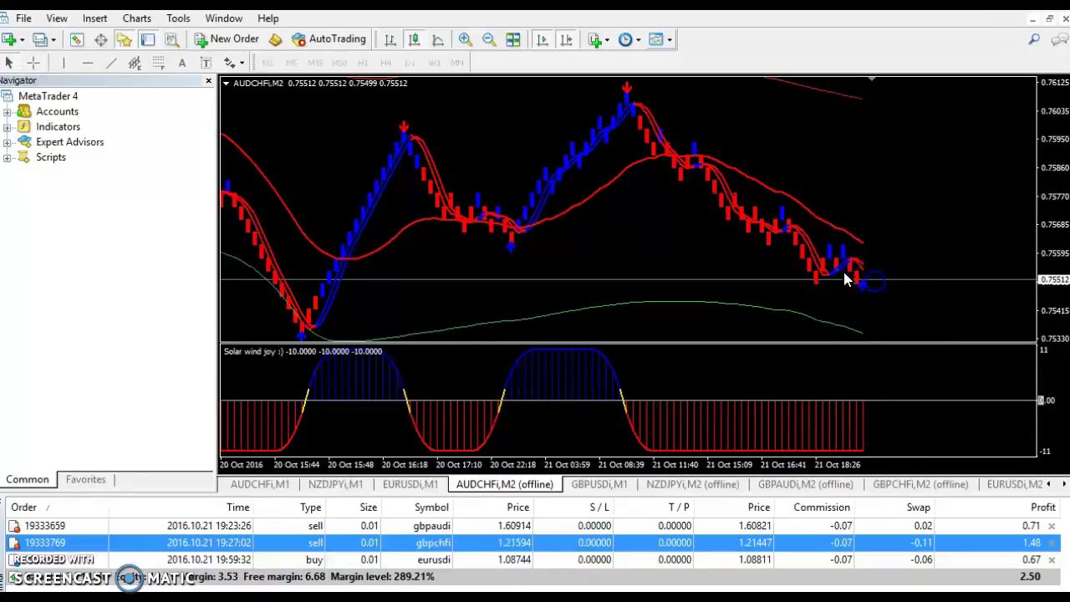